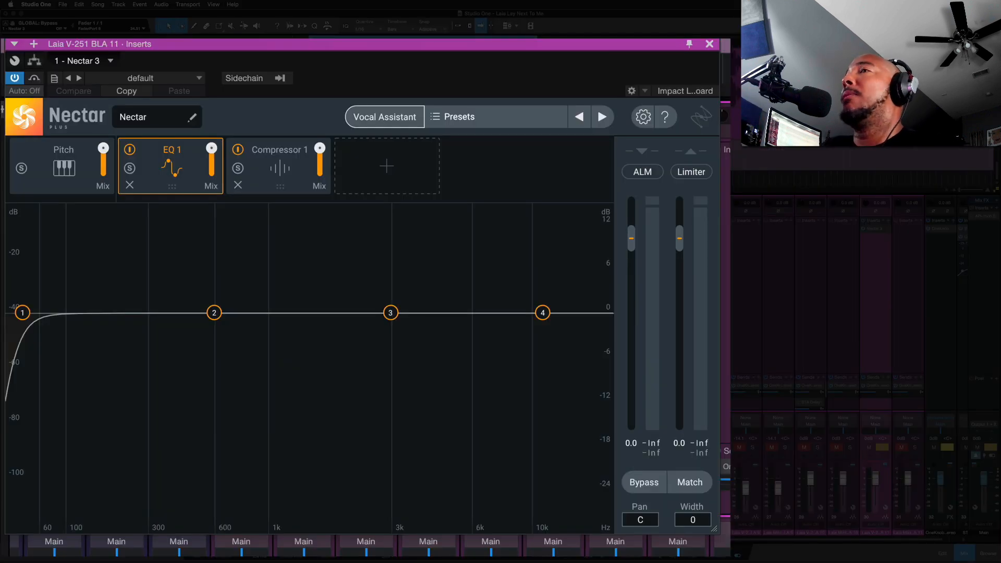
- Open the Vocal Assistant and close it without running it
left_click(380, 126)
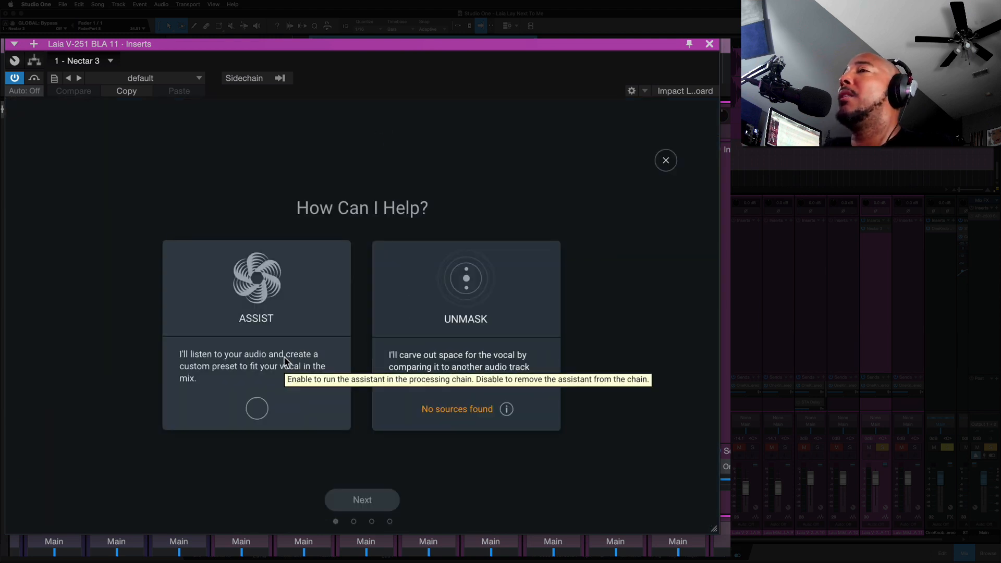
left_click(668, 161)
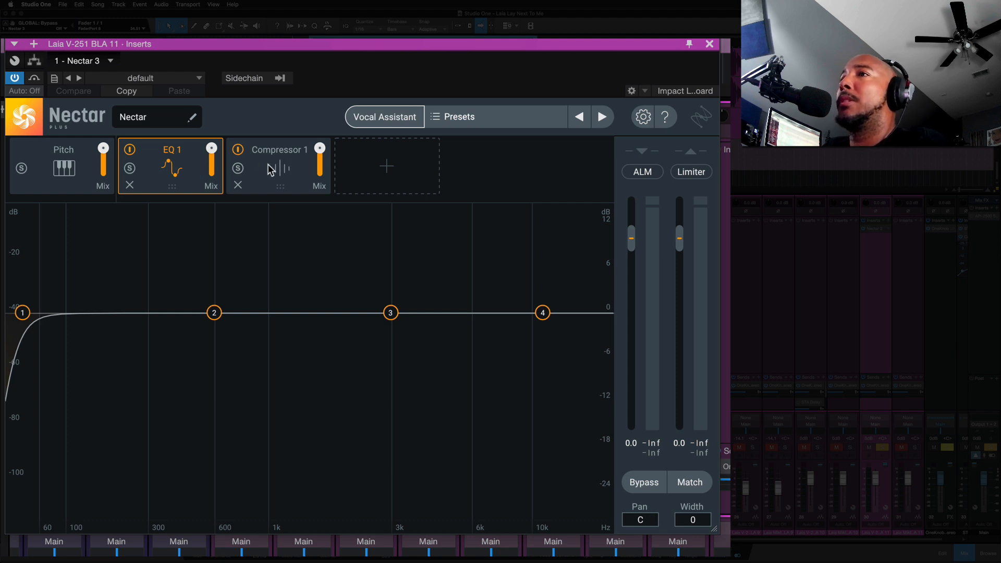
- Add a Dimension module after Compressor 1, then remove it and dismiss the module menu
mouse_move(284, 168)
left_mouse_down()
mouse_move(273, 155)
mouse_move(161, 155)
mouse_move(290, 161)
left_mouse_up()
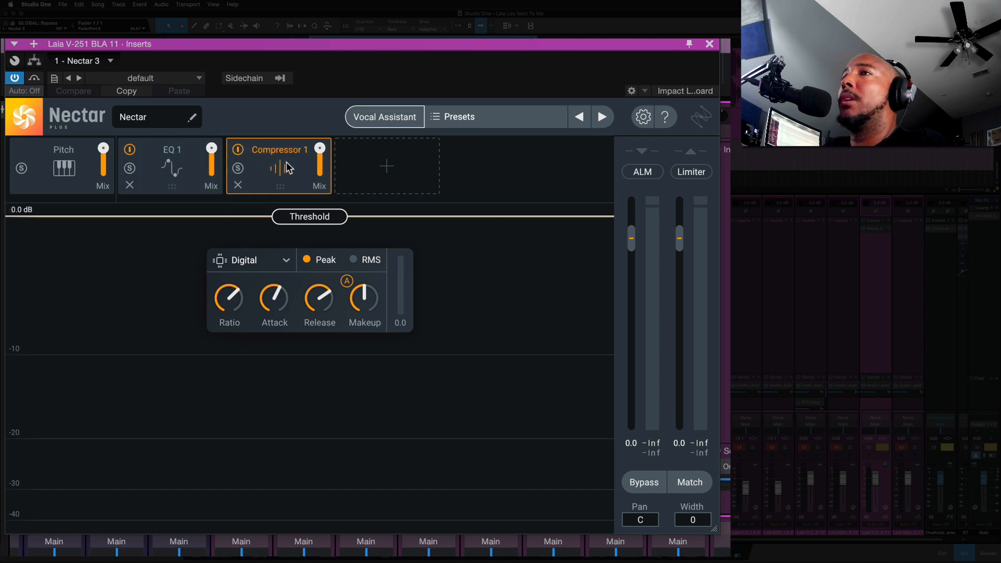
left_click(390, 167)
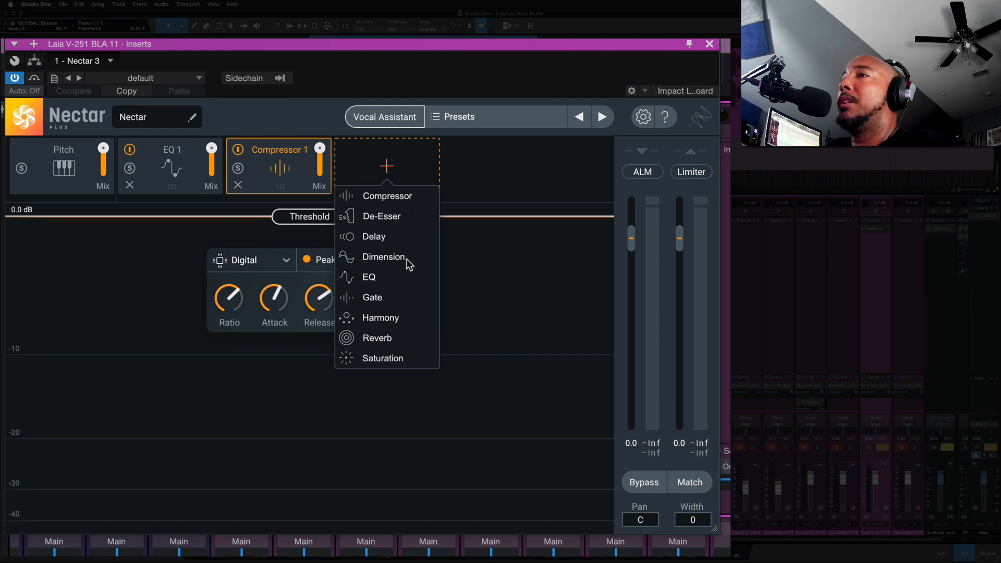
left_click(384, 257)
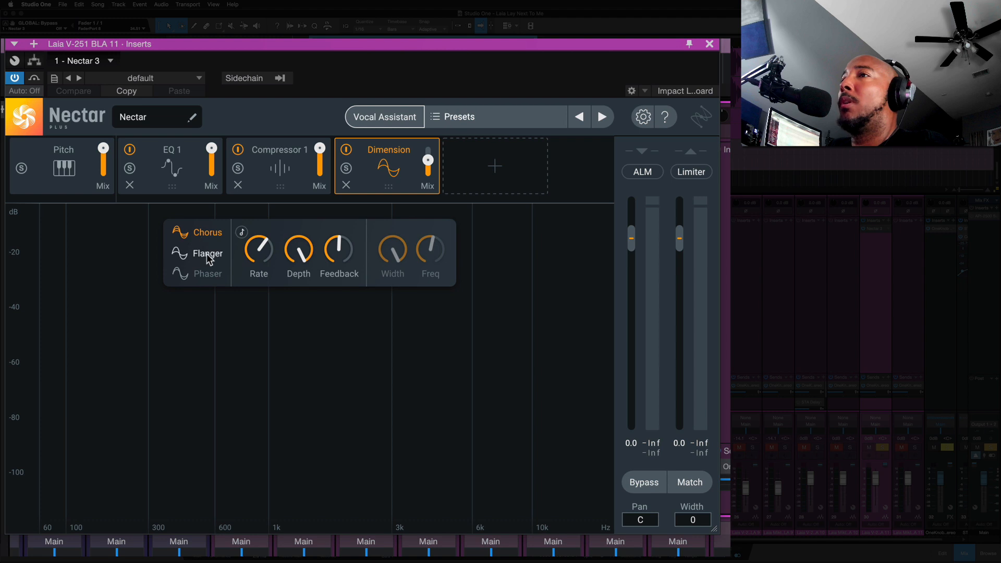
left_click(345, 185)
left_click(385, 169)
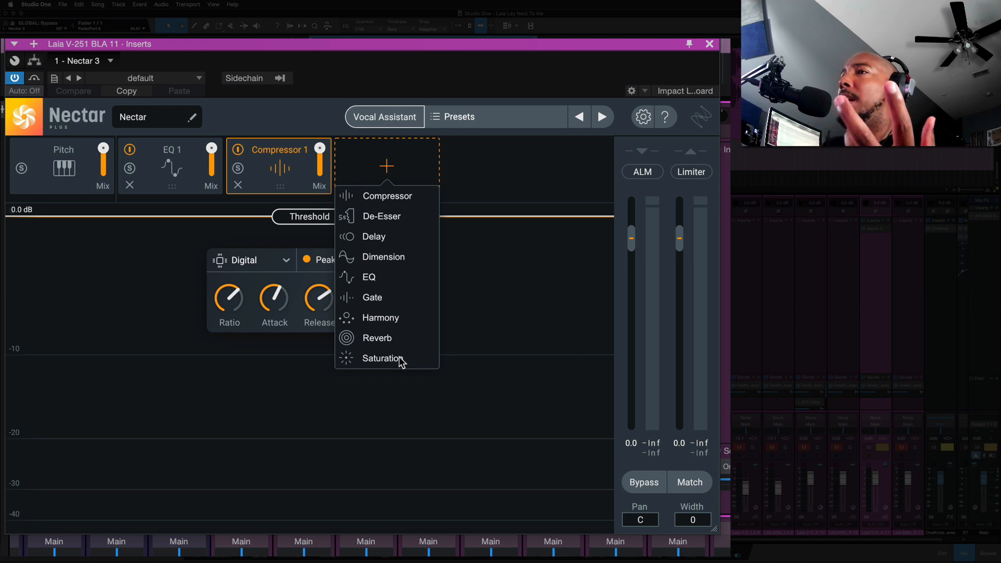
left_click(487, 165)
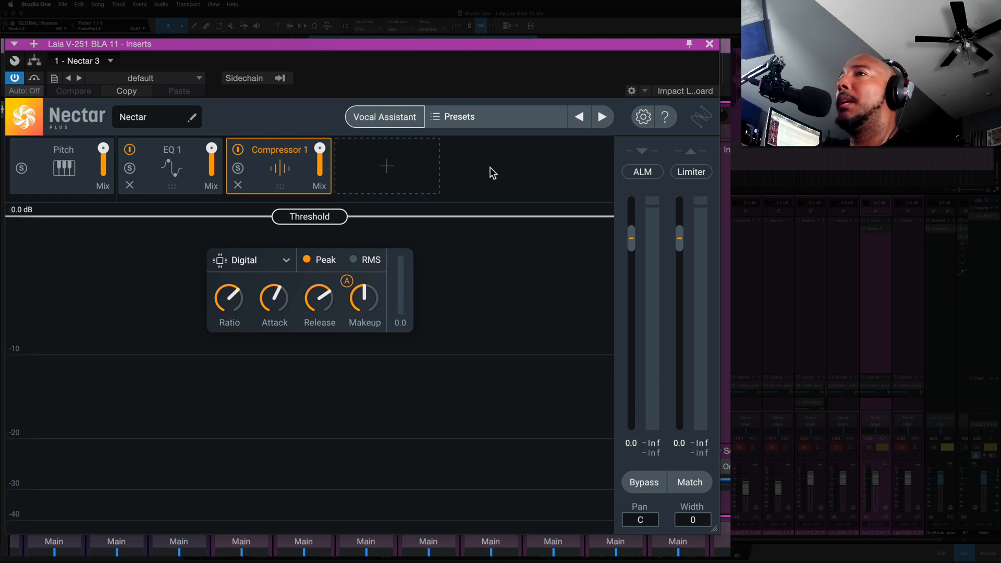
- Inspect the Pitch module, return to the EQ 1 module, and start playback
left_click(58, 169)
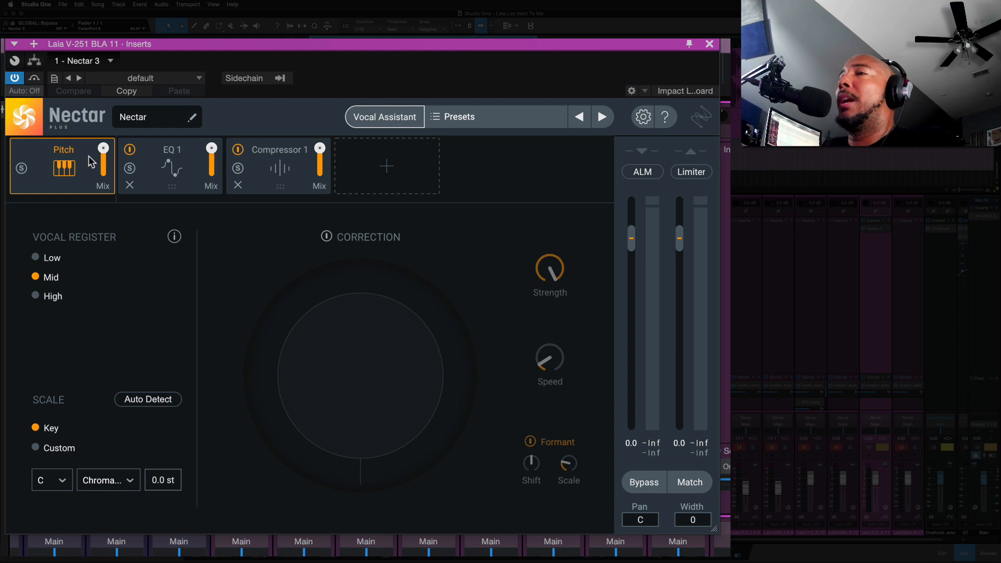
left_click(164, 174)
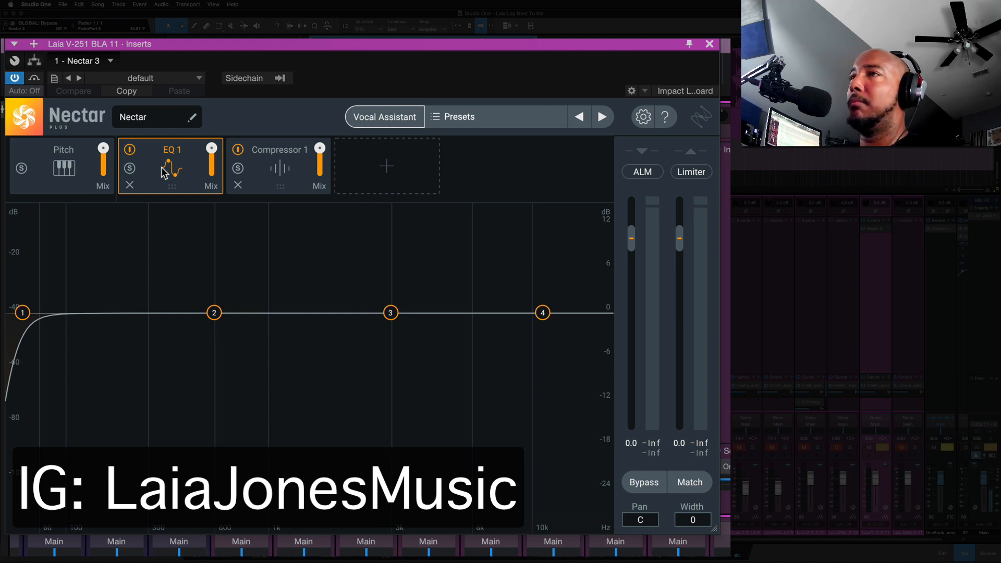
key("space")
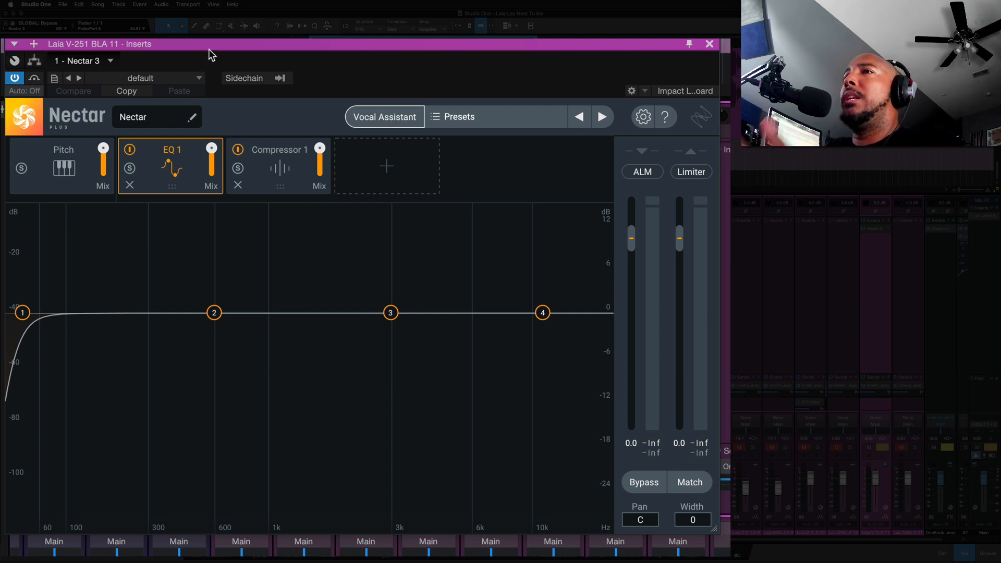
- Raise the high-pass band's frequency to about 96 Hz while auditioning the vocal
left_click_drag(26, 314, 46, 319)
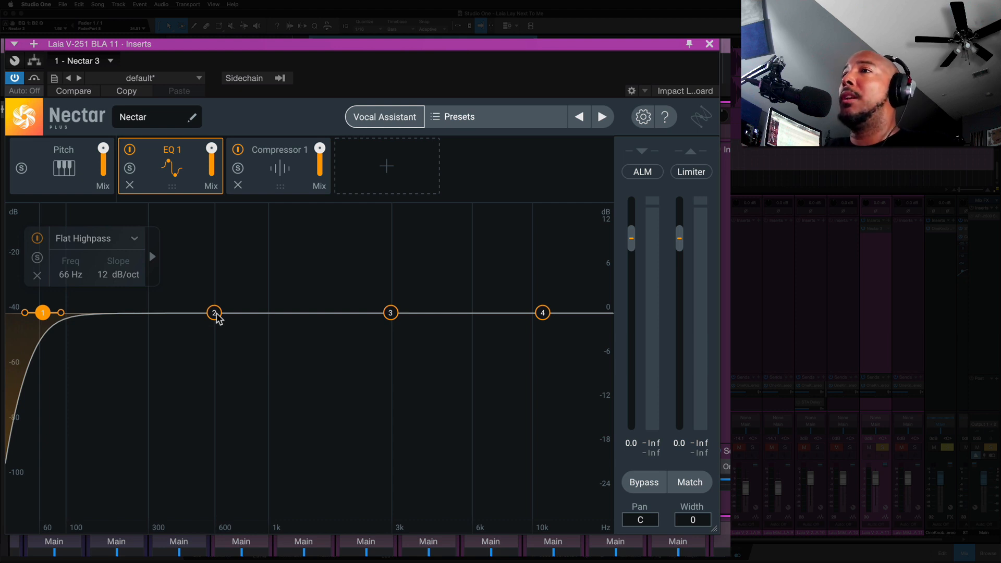
mouse_move(215, 313)
left_mouse_down()
mouse_move(286, 315)
mouse_move(174, 317)
mouse_move(233, 318)
mouse_move(213, 314)
left_mouse_up()
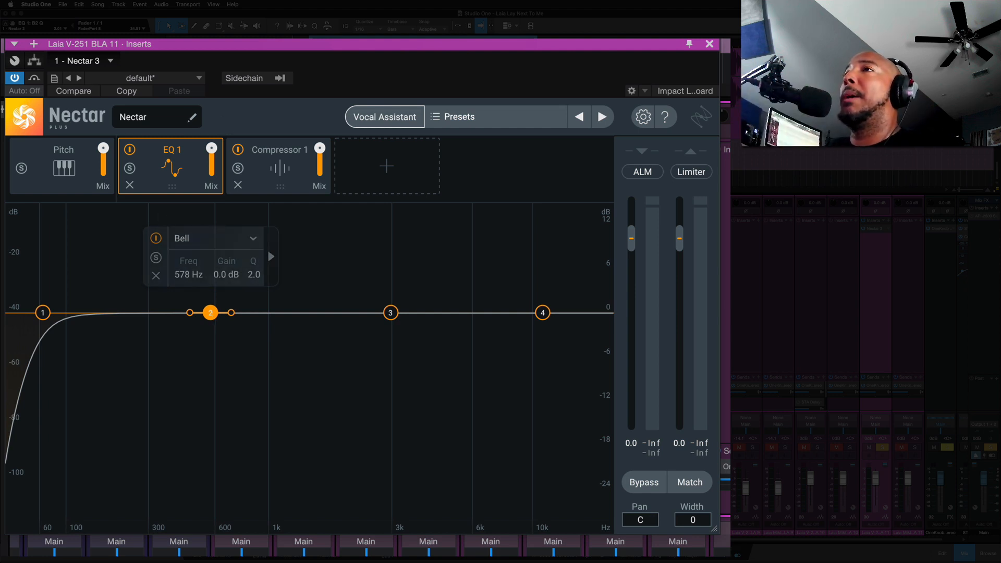
key("space")
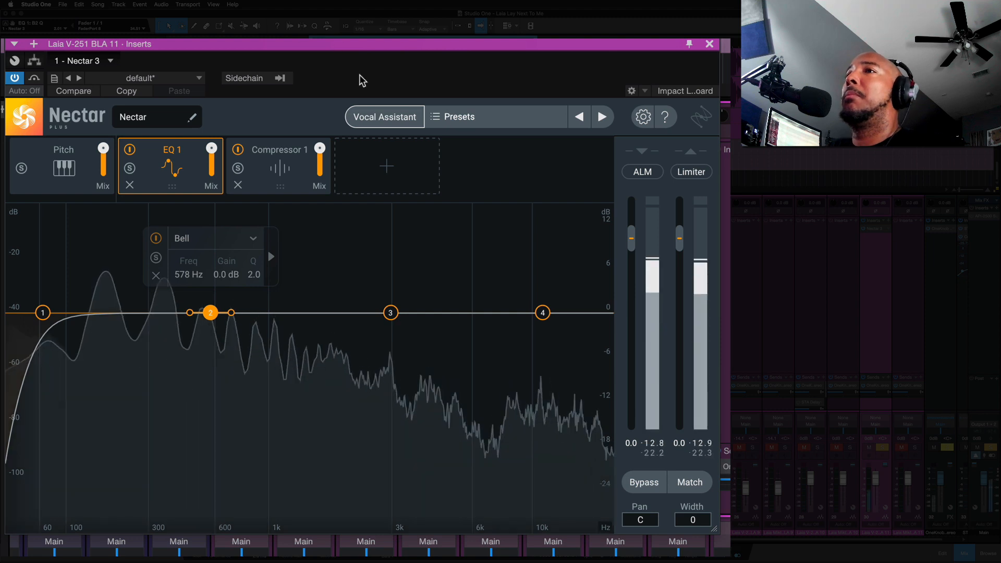
mouse_move(43, 314)
left_mouse_down()
mouse_move(73, 313)
mouse_move(63, 312)
left_mouse_up()
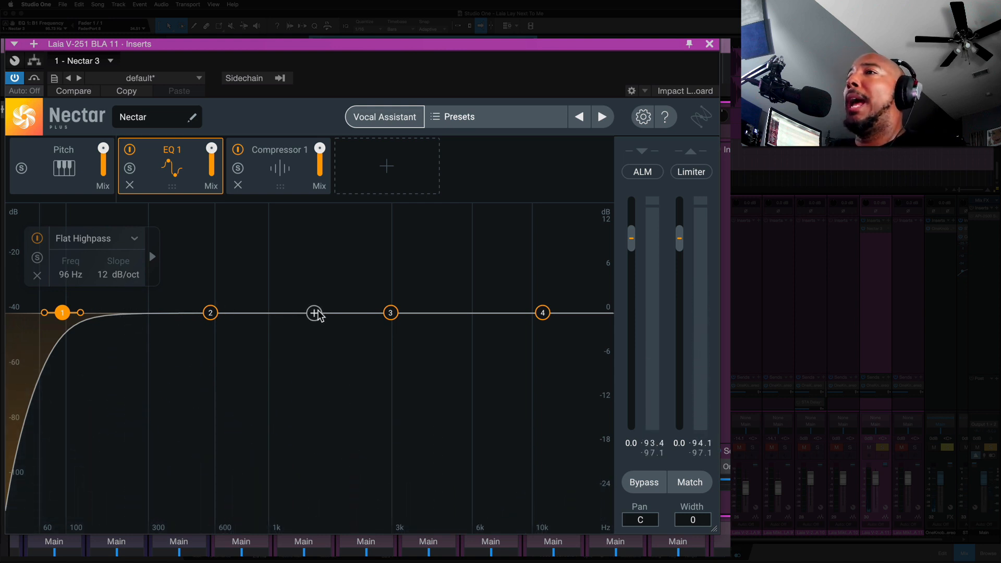
- Add two new Bell bands to the EQ at about 1344 Hz and 5890 Hz
left_click(301, 313)
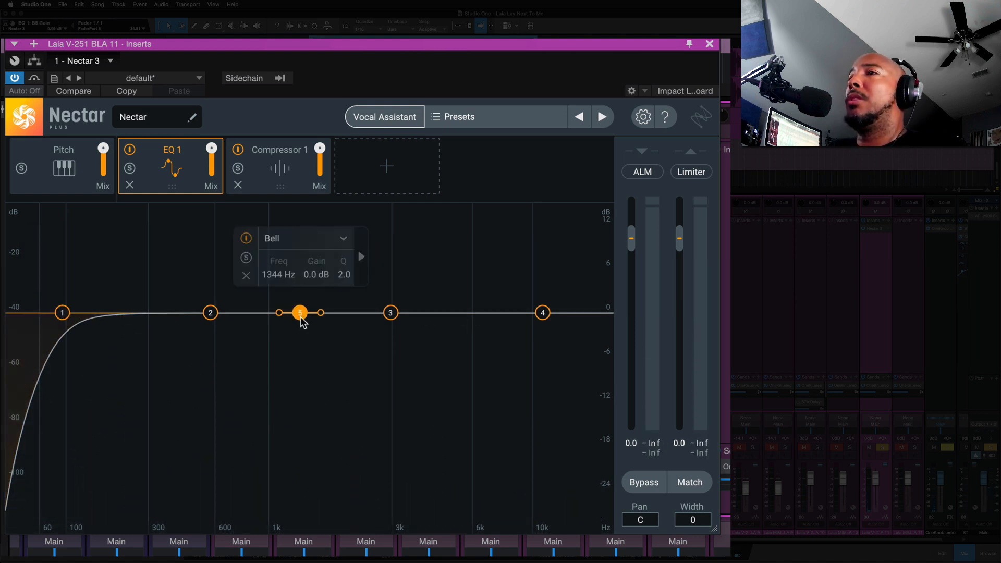
left_click(468, 313)
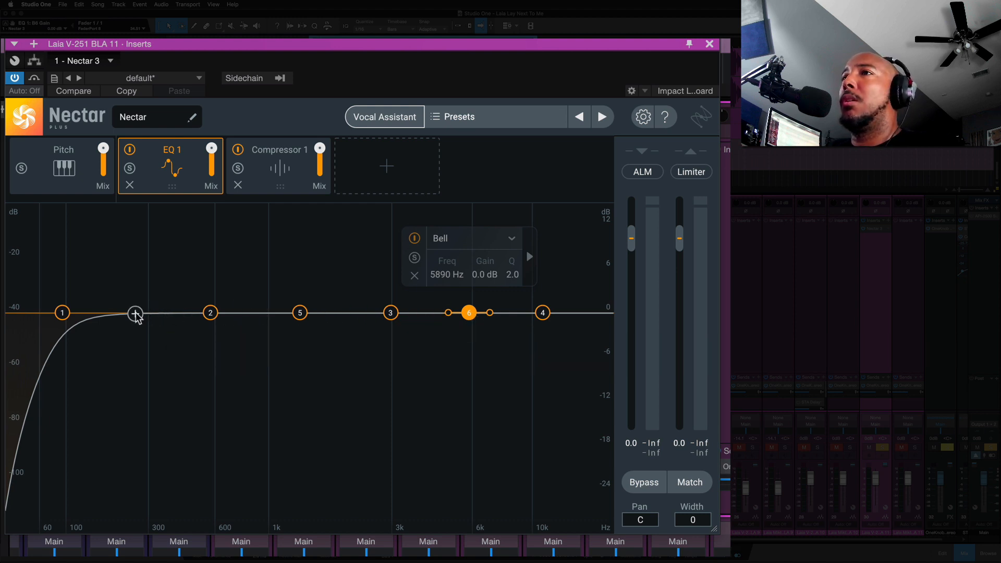
- Move Bell band 2 to about 256 Hz with a -3.0 dB cut, and view its dynamic options
left_click(210, 313)
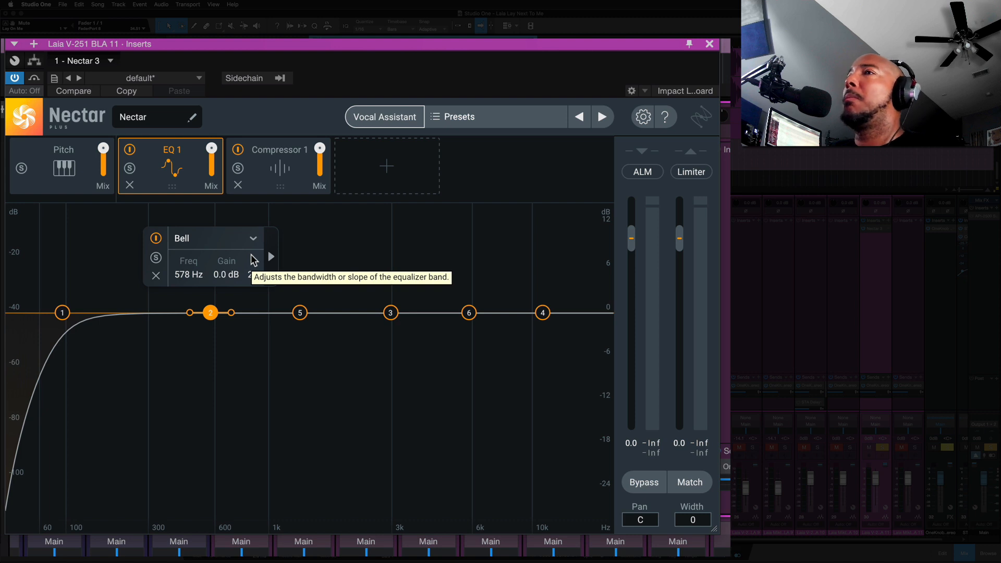
key("space")
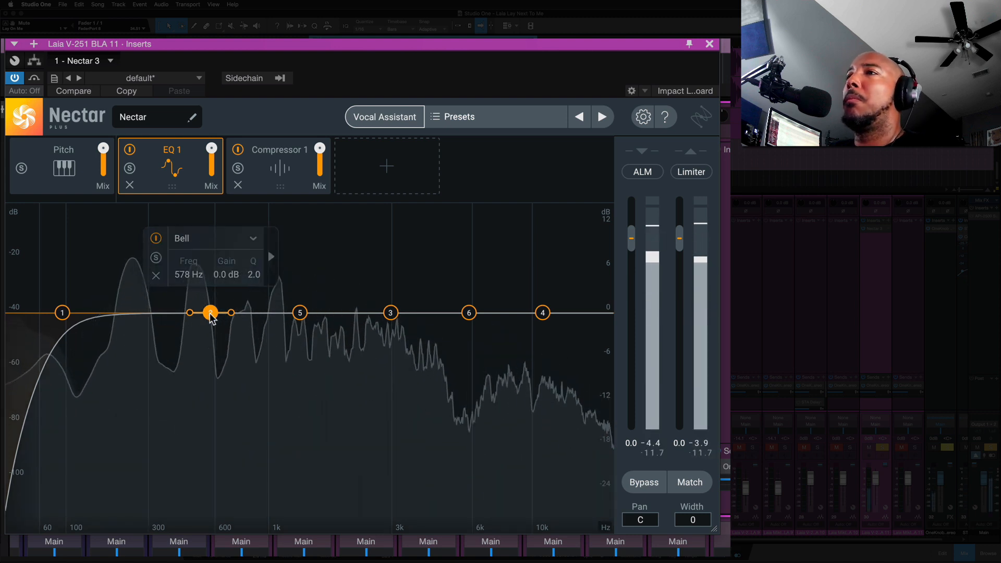
left_click_drag(211, 317, 146, 322)
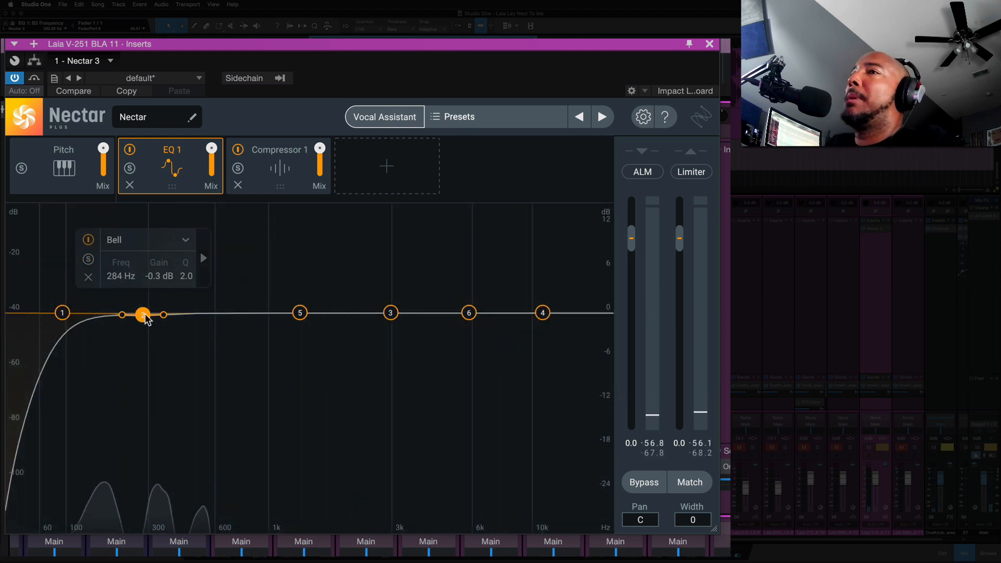
left_click_drag(146, 319, 137, 334)
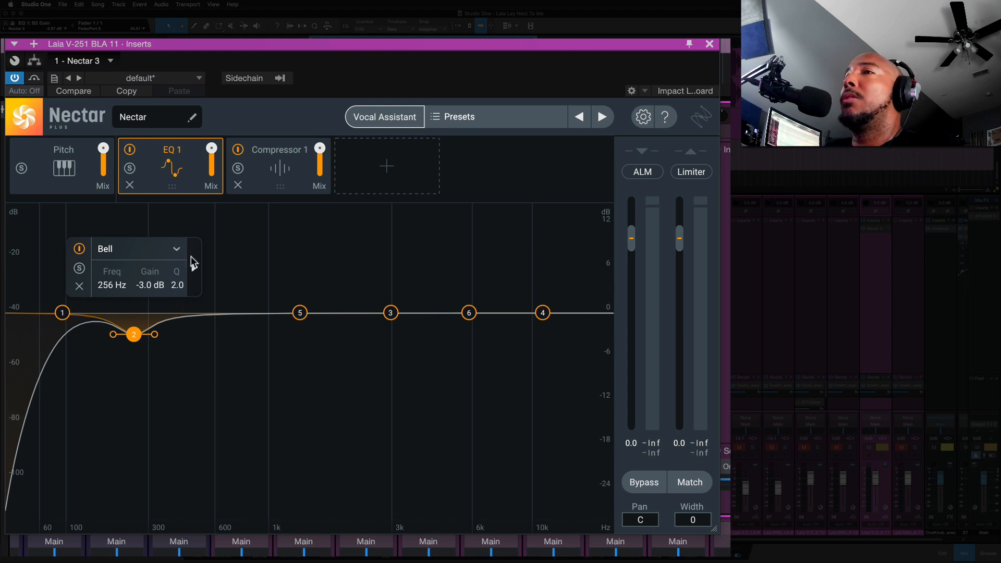
left_click(193, 267)
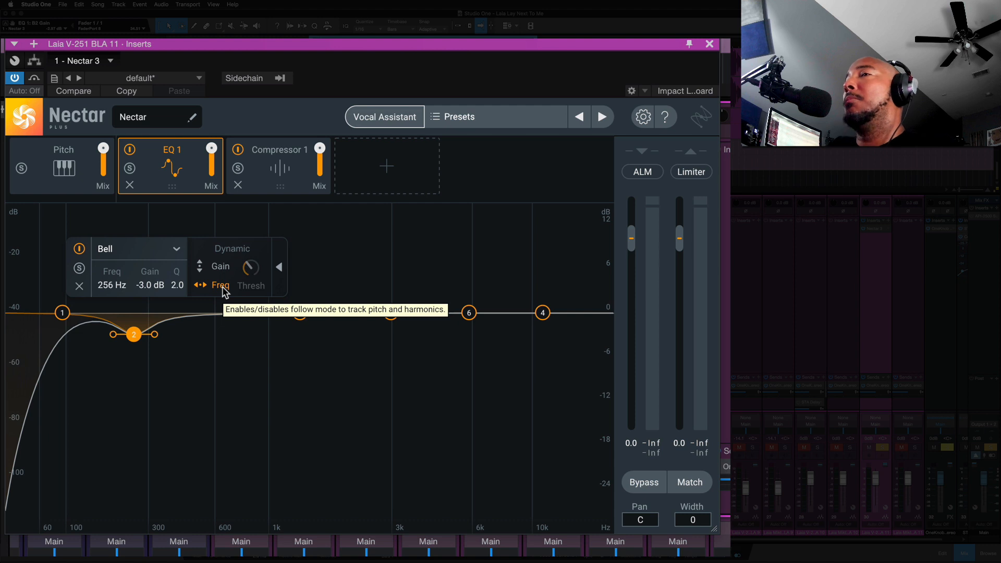
left_click(251, 412)
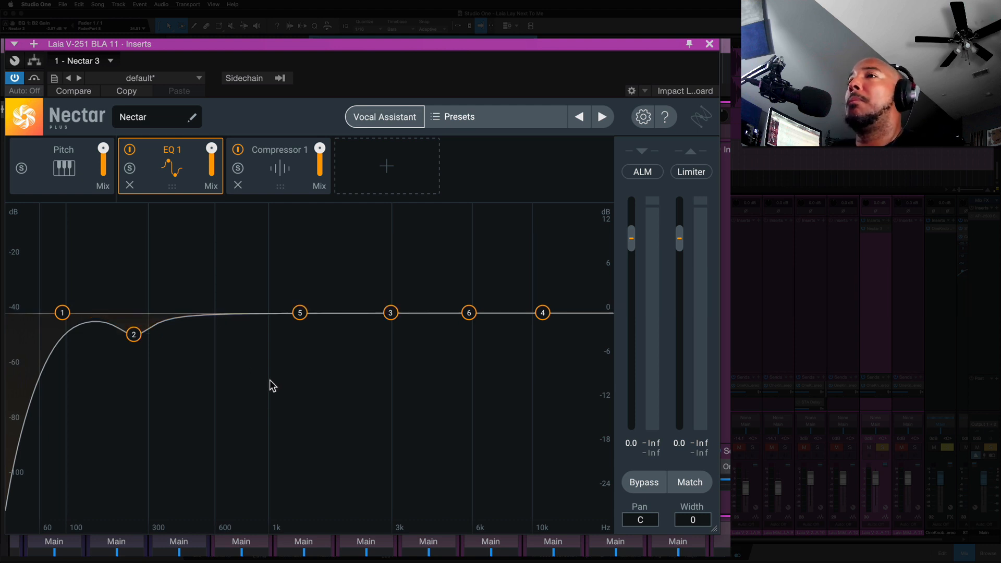
- Cut band 5 by 2.0 dB at about 425 Hz and boost the high shelf 3.1 dB at about 10060 Hz
key("space")
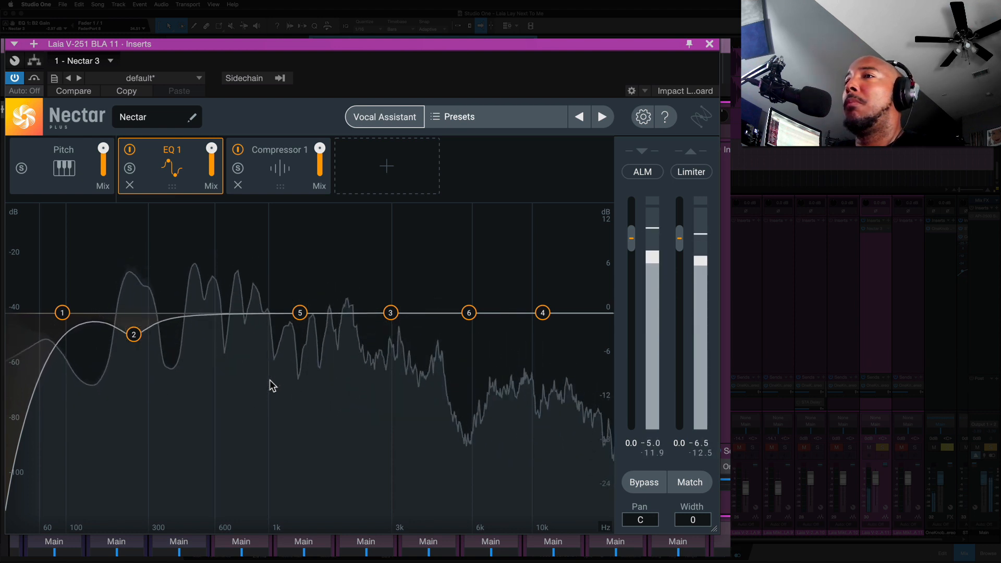
key("space")
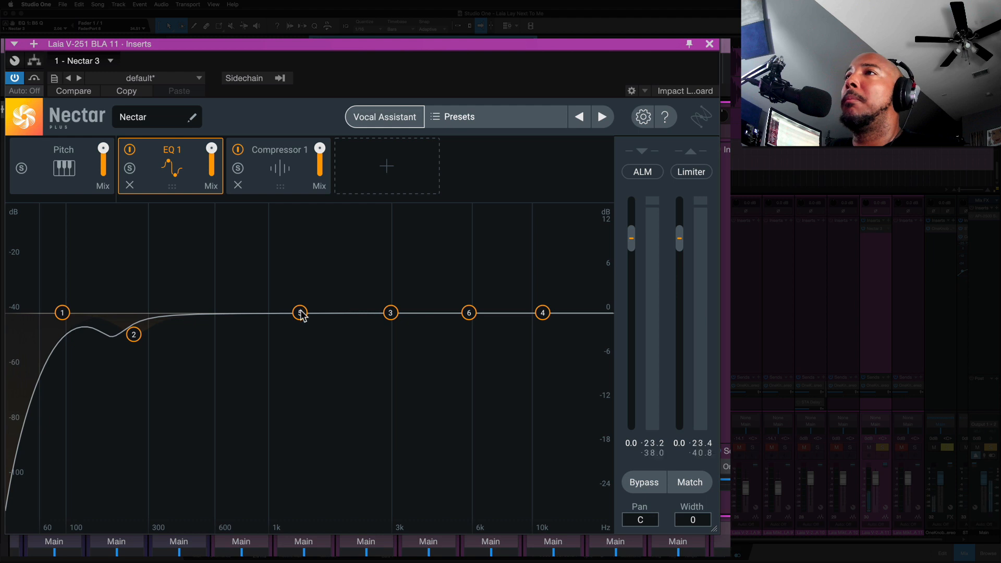
key("space")
left_click_drag(301, 314, 178, 322)
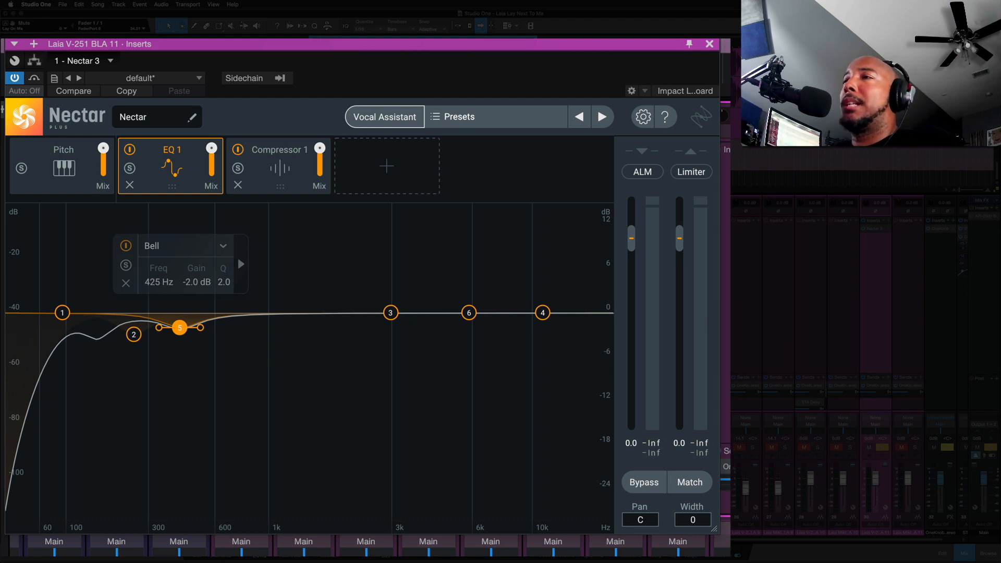
key("space")
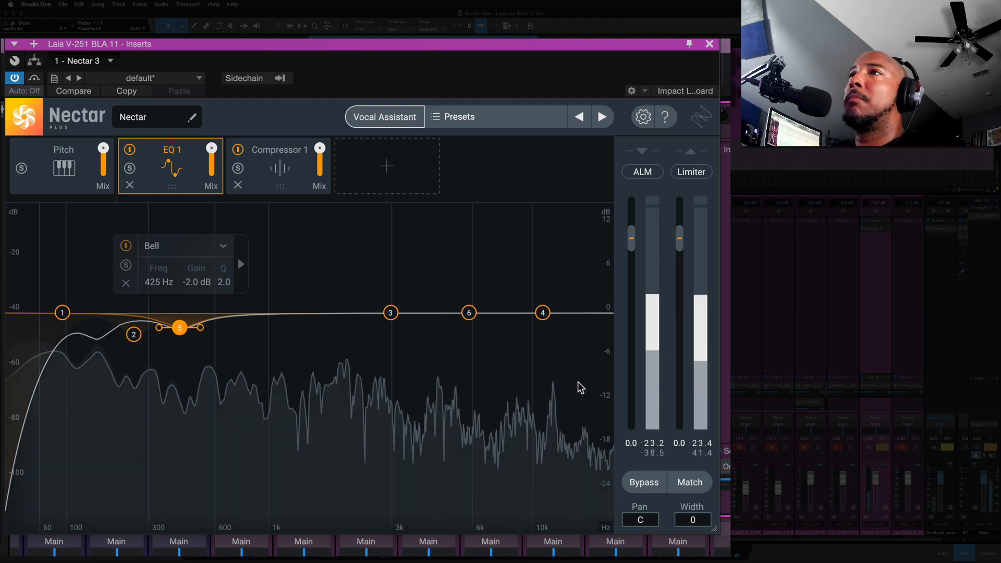
left_click_drag(543, 313, 535, 293)
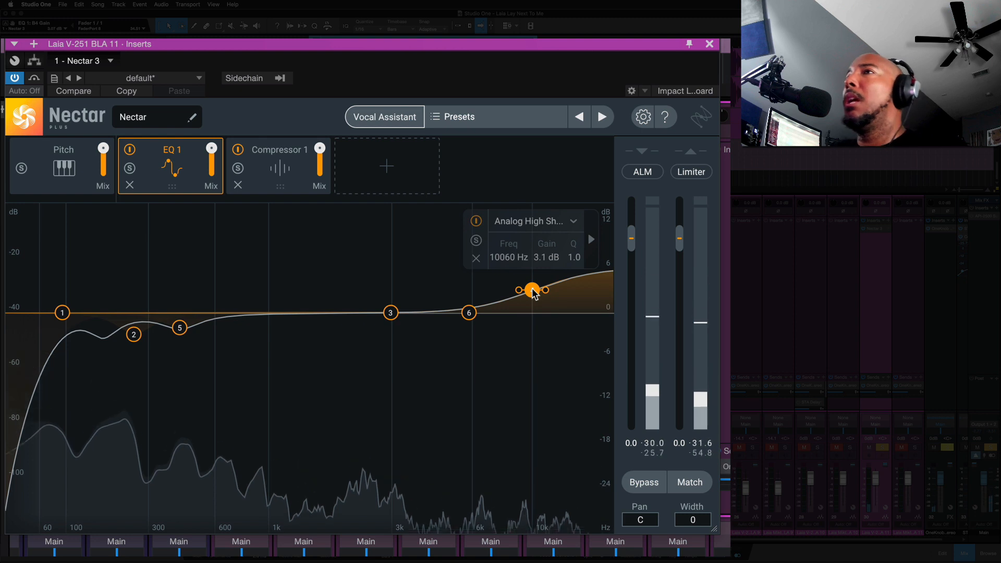
- Open Compressor 1 and switch its mode to Vintage
left_click(267, 168)
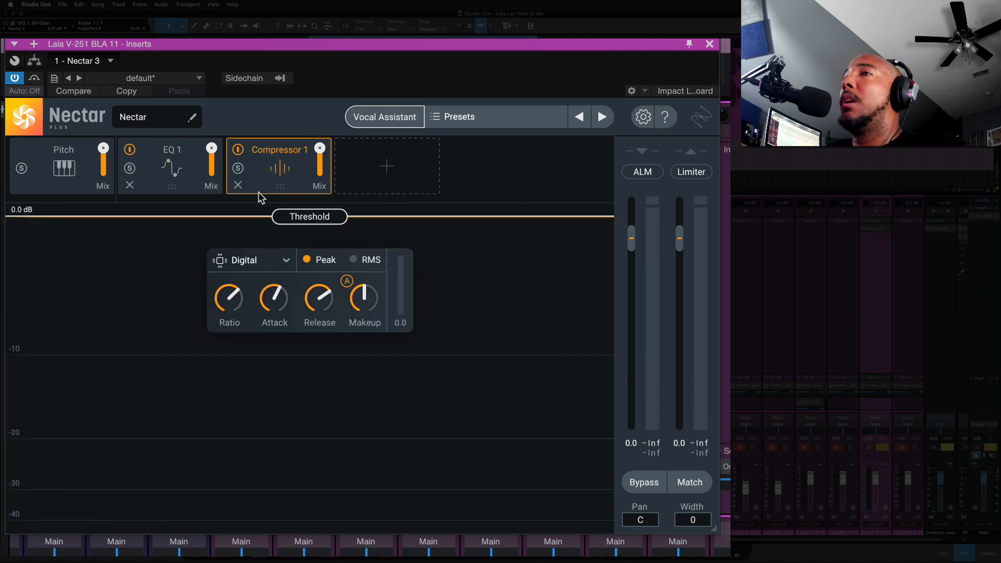
left_click(274, 258)
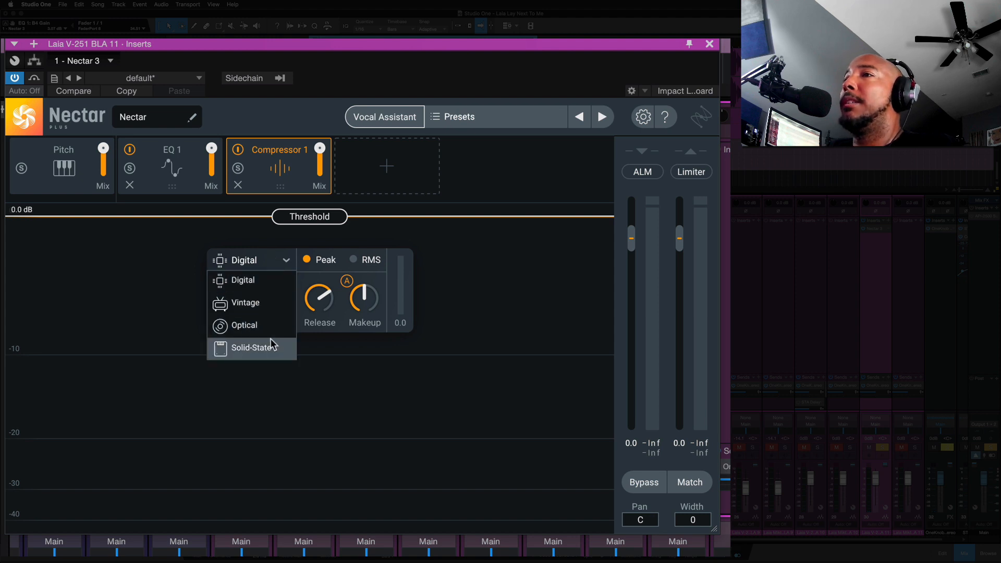
left_click(257, 303)
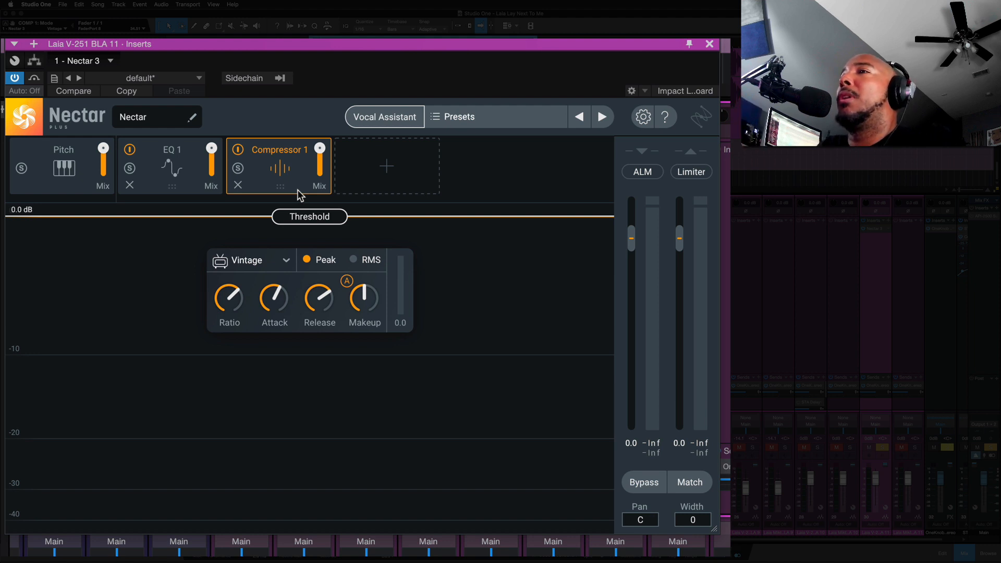
- Lower the compressor threshold to about -6.8 dB while the vocal plays
key("space")
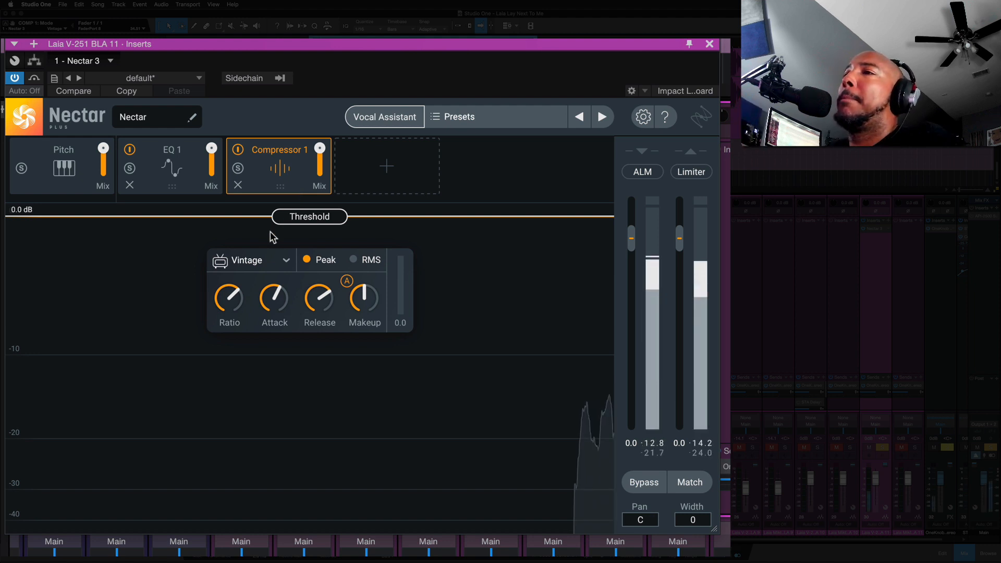
mouse_move(232, 305)
left_click_drag(224, 291, 223, 292)
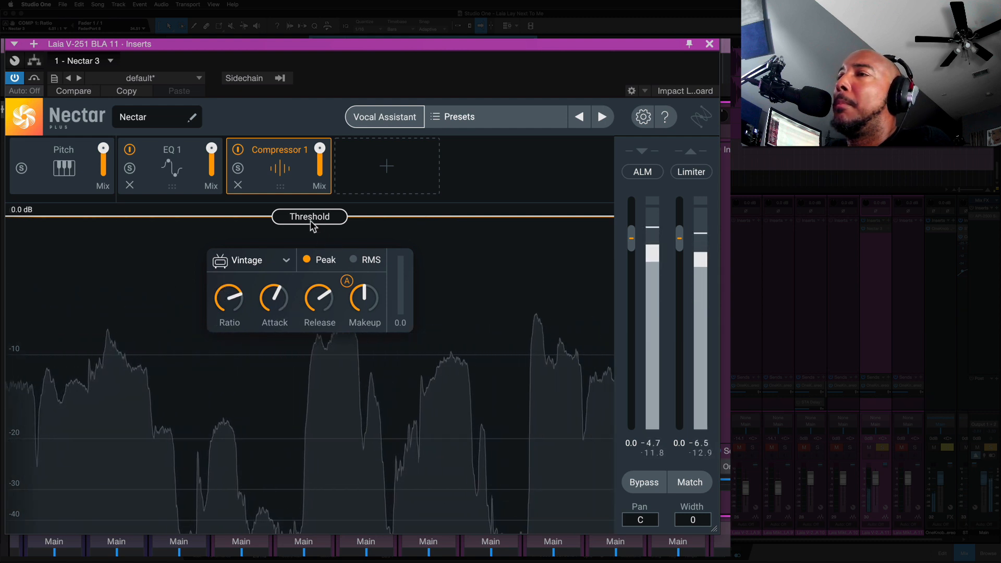
left_click_drag(311, 219, 308, 322)
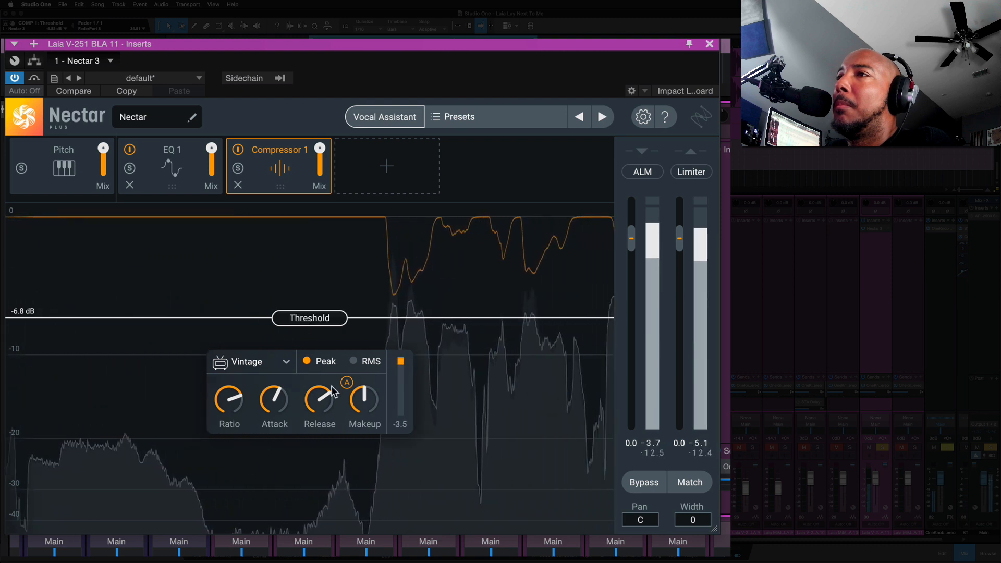
- Set the compressor release to about 225 ms and increase the attack
left_click_drag(319, 399, 315, 362)
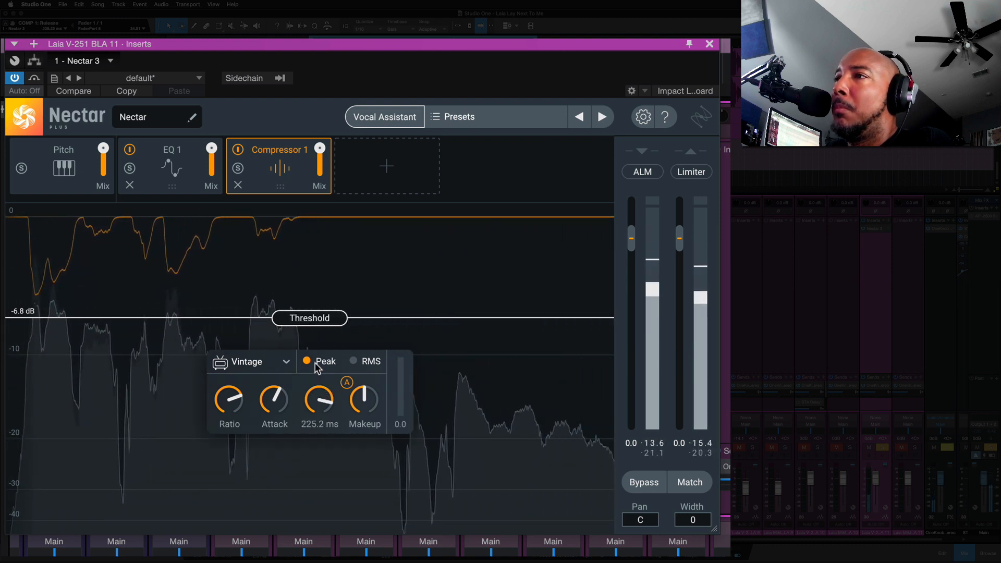
left_click_drag(273, 395, 272, 379)
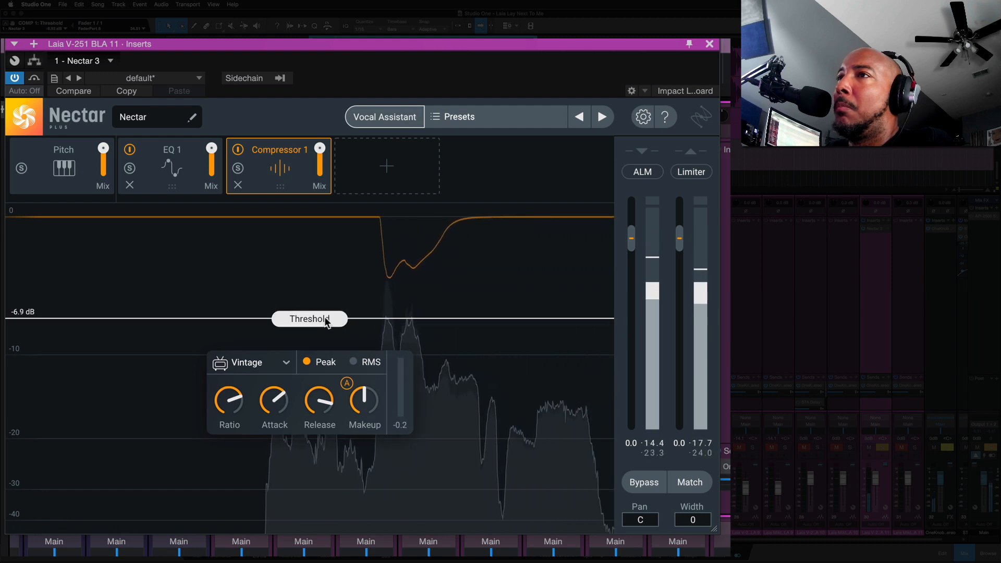
- Lower the compressor threshold to about -8.3 dB and toggle Compressor 1's bypass to compare the vocal with and without it
left_click_drag(327, 321, 329, 336)
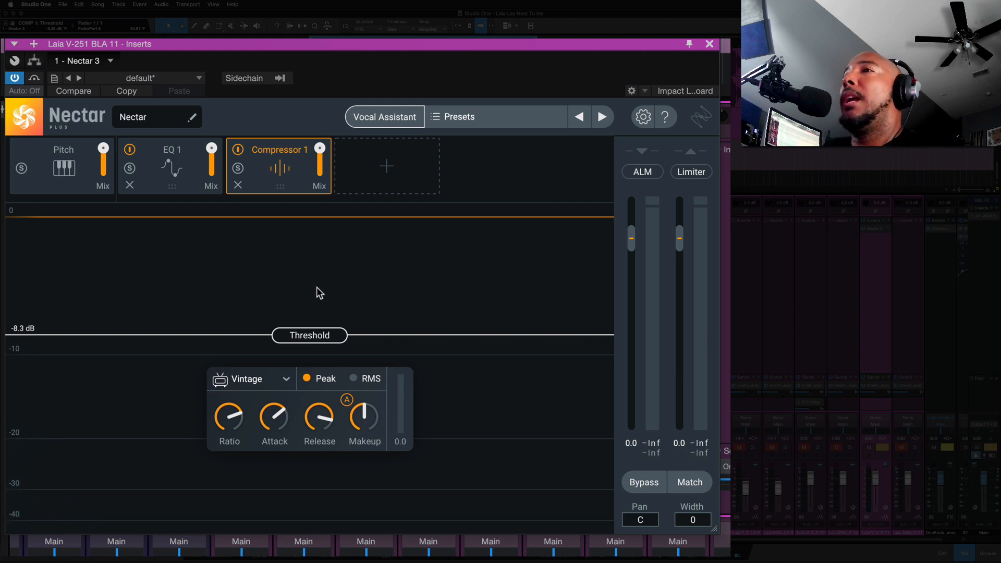
left_click(239, 150)
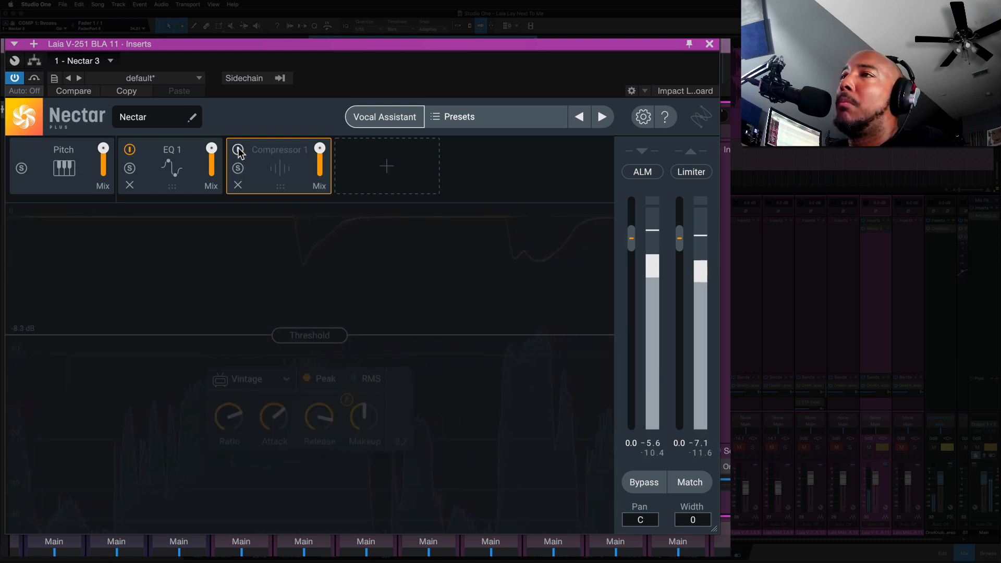
left_click(239, 151)
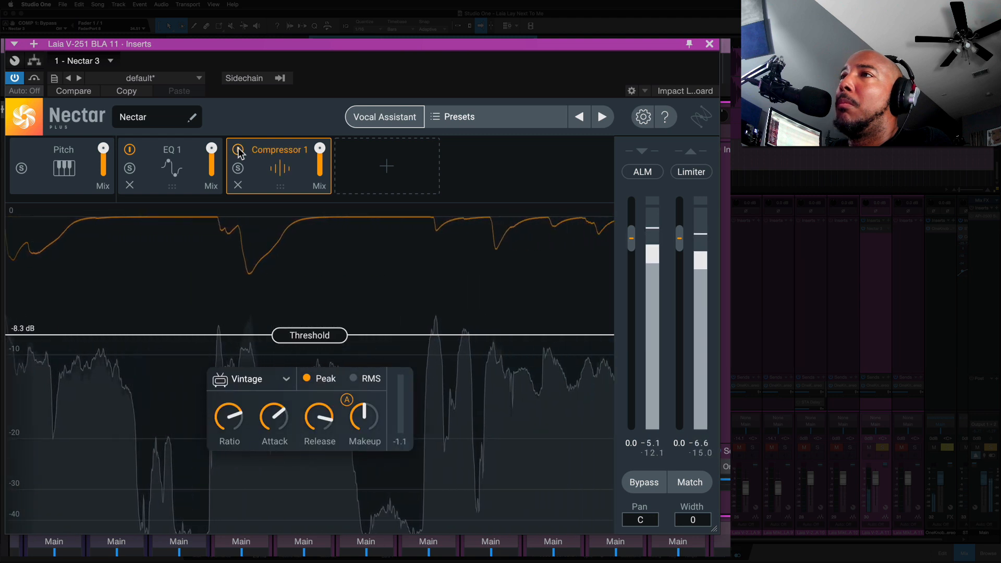
left_click(239, 151)
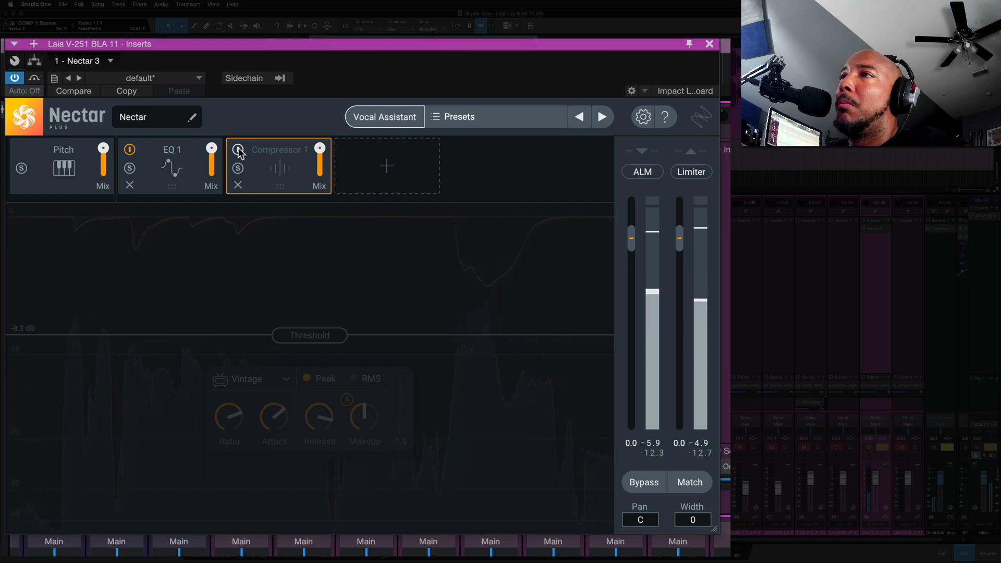
left_click(239, 151)
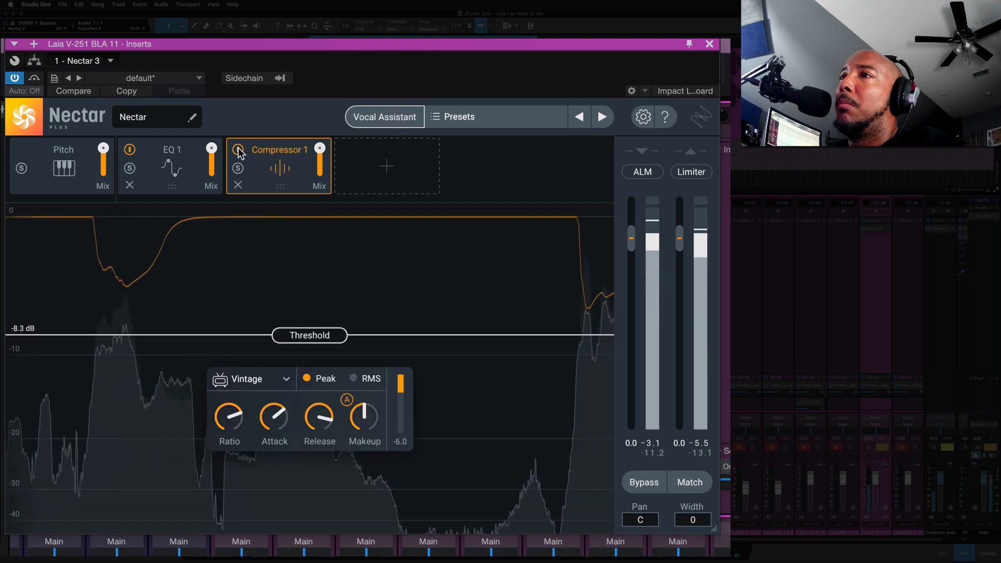
left_click(238, 151)
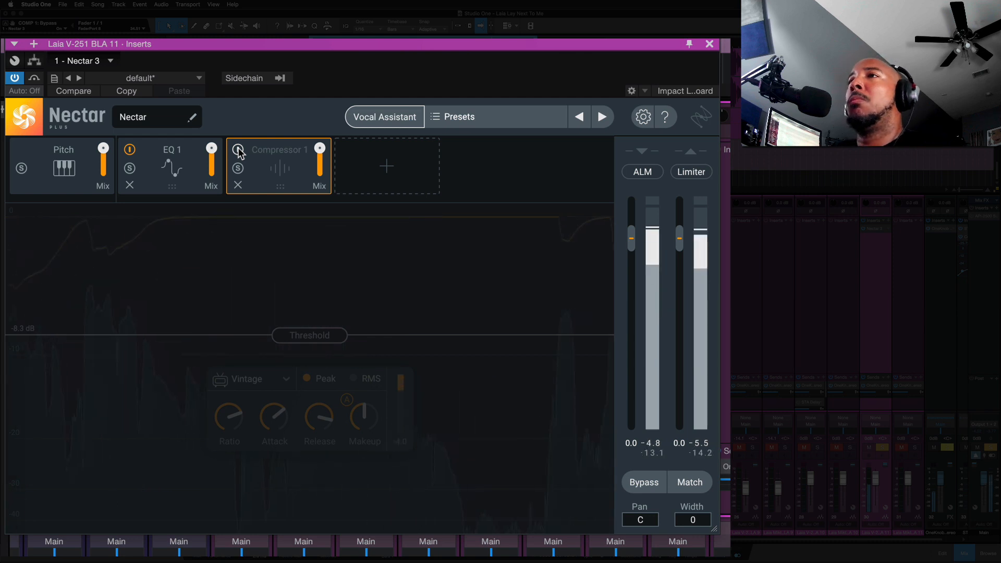
left_click(238, 151)
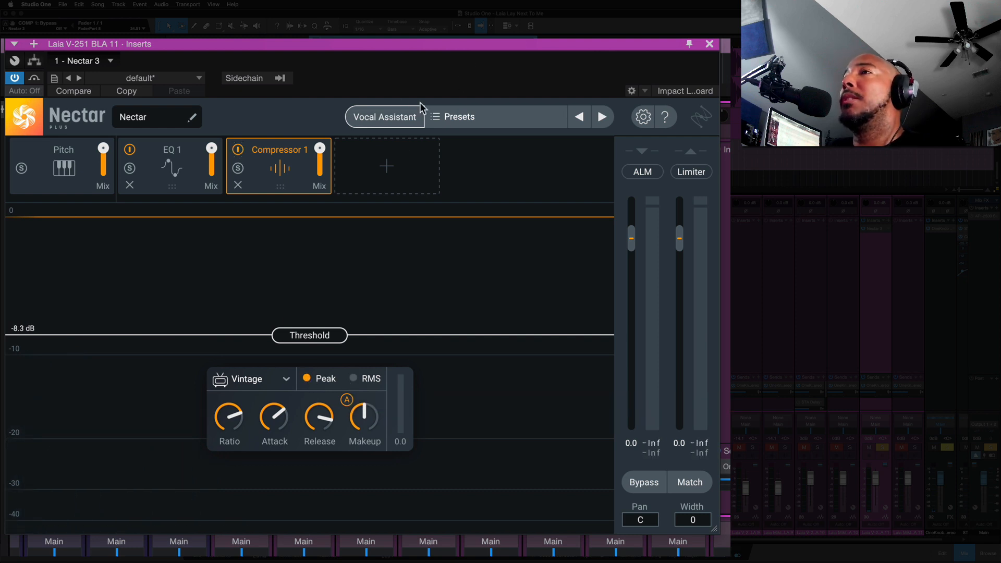
- Add a Saturation module after the compressor and switch its mode to Analog
left_click(387, 168)
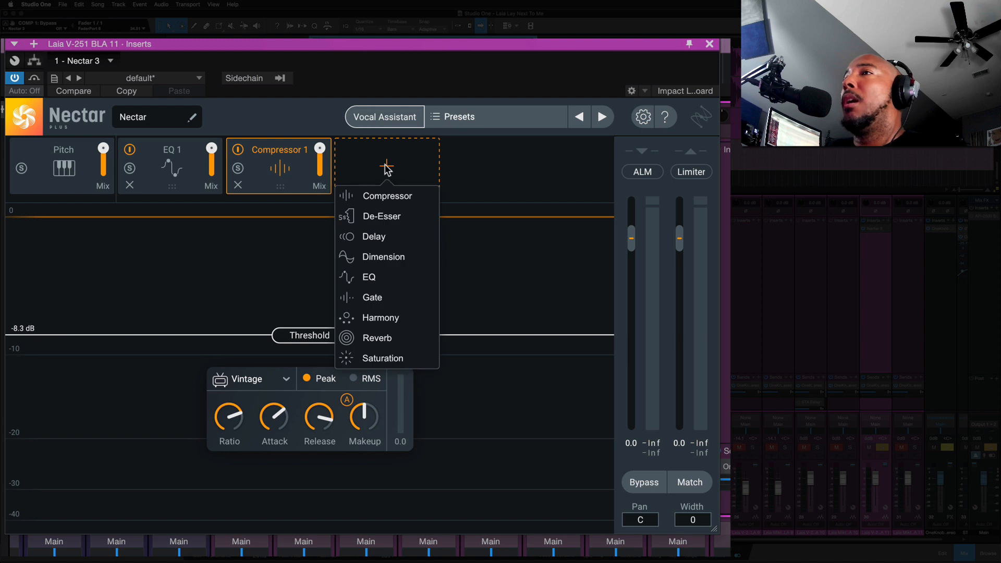
left_click(389, 358)
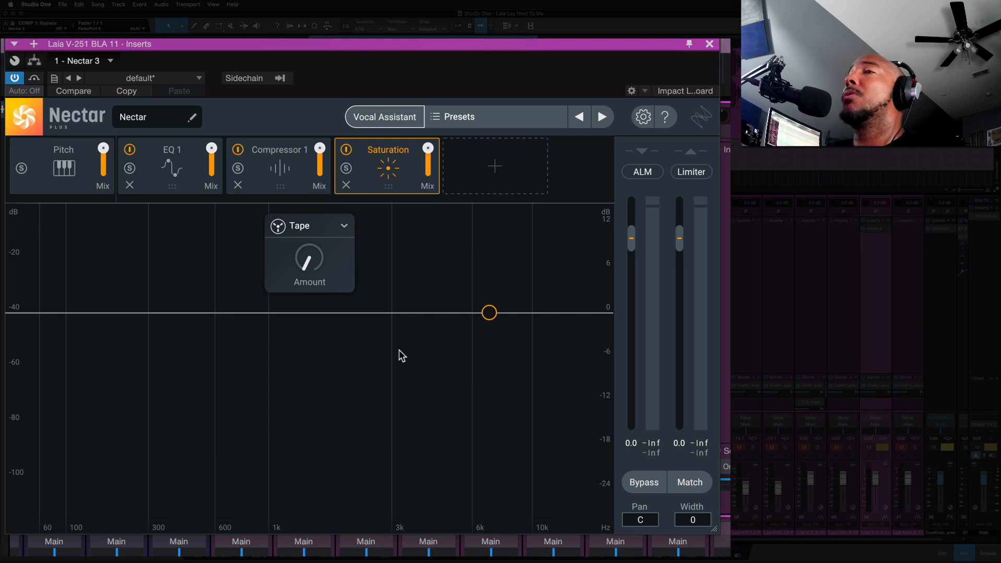
mouse_move(315, 254)
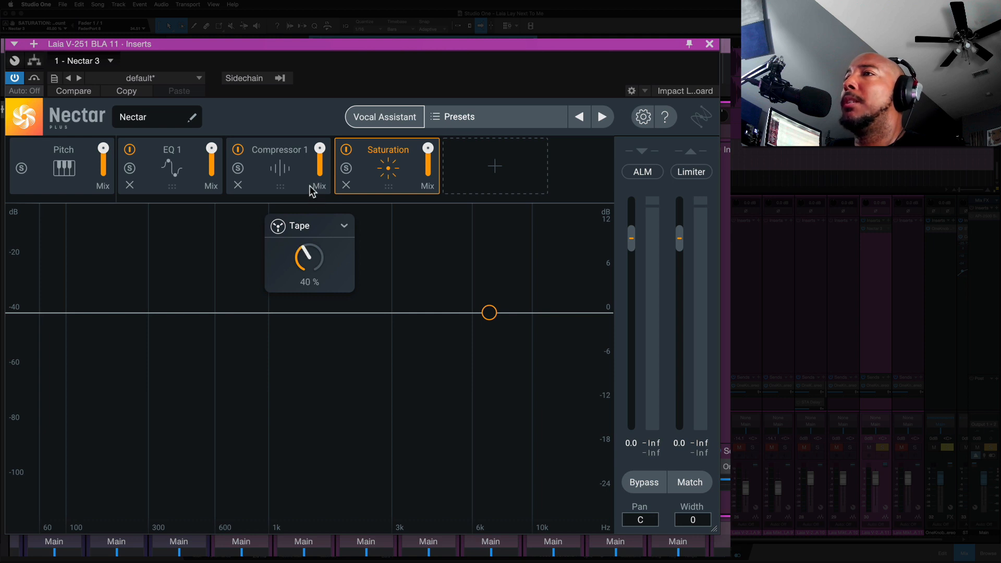
left_click(338, 226)
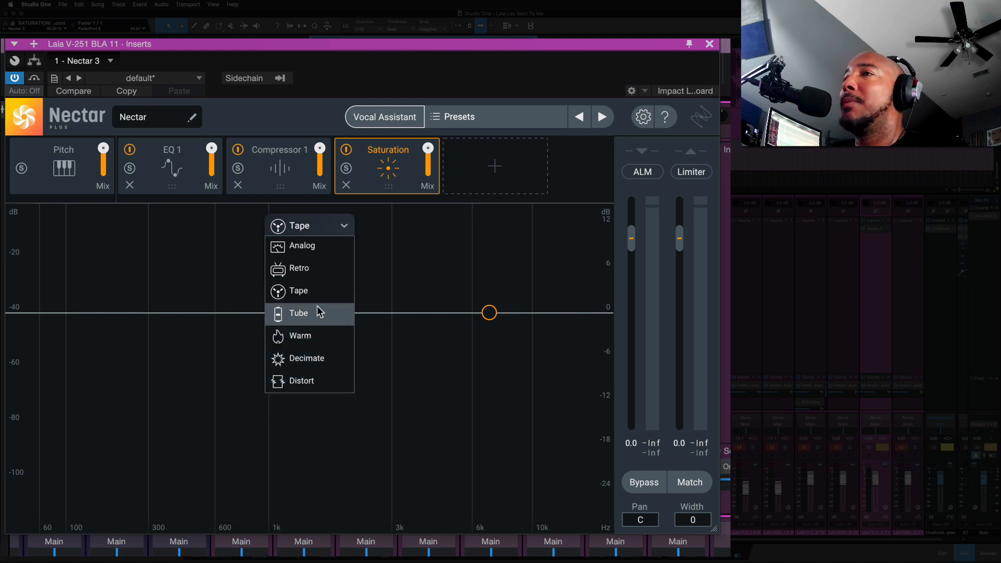
left_click(312, 249)
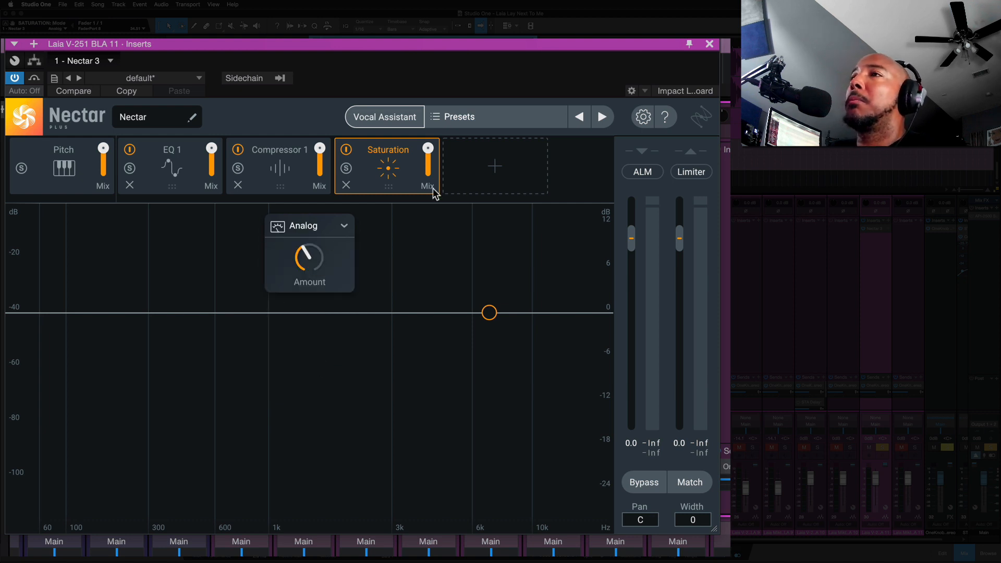
- Set the saturation amount to 50% while the vocal plays
key("space")
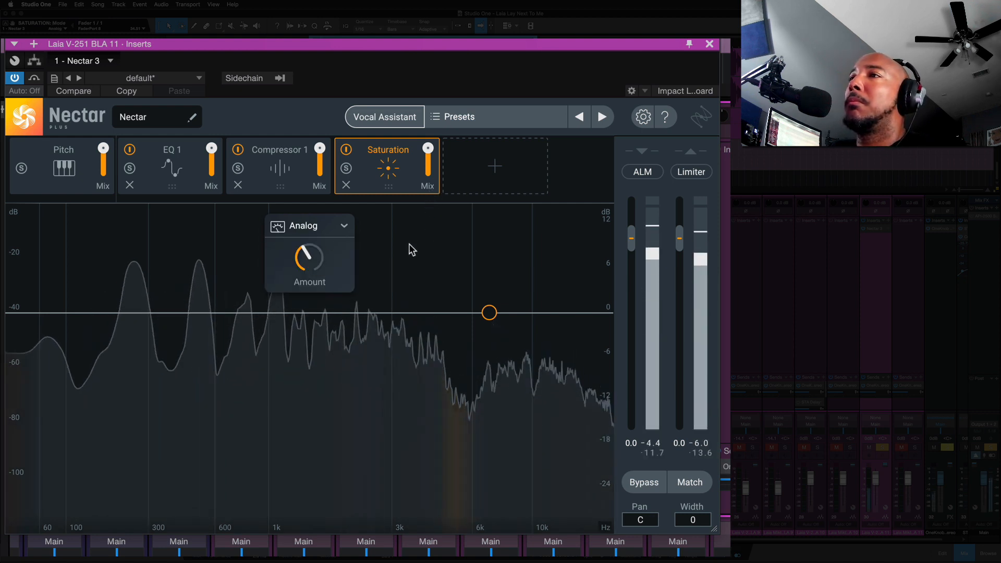
left_click_drag(320, 257, 313, 232)
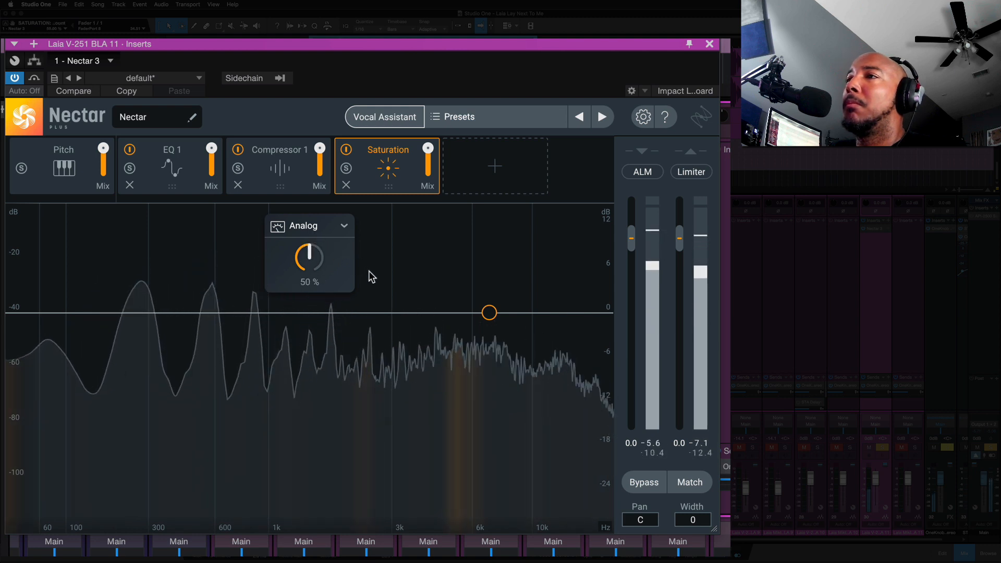
key("space")
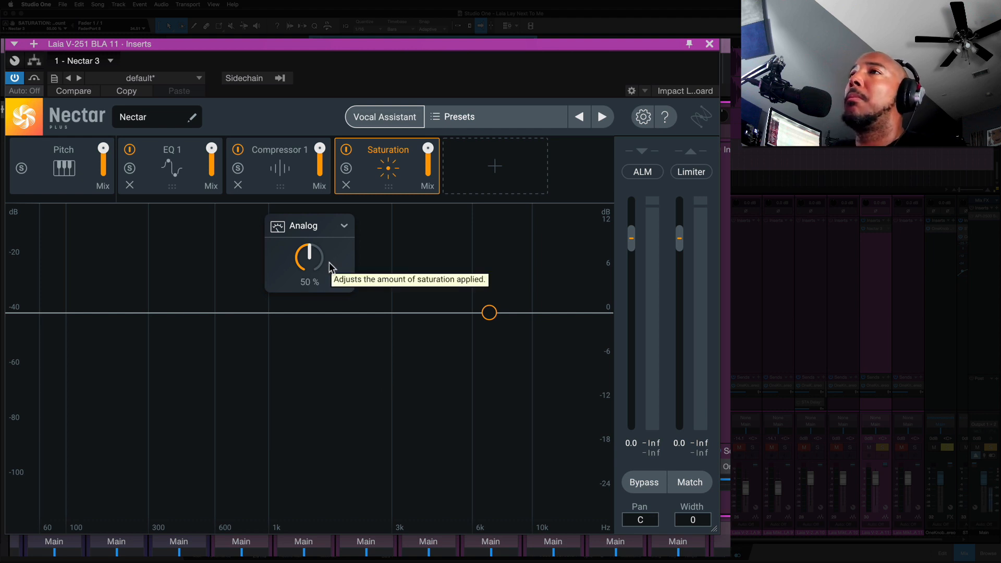
key("space")
- Audition the Retro, Tape and Tube saturation modes during playback
left_click(344, 225)
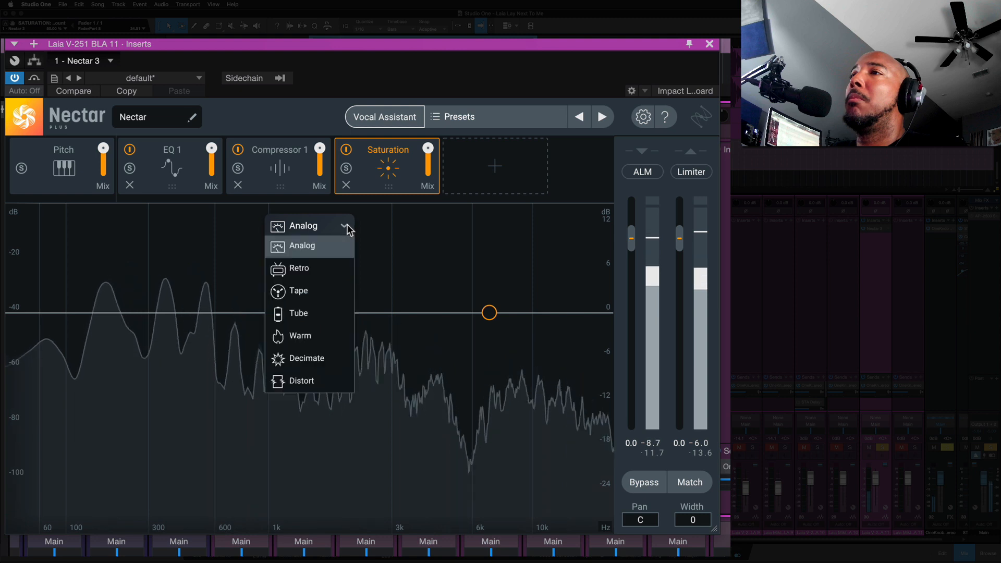
left_click(333, 267)
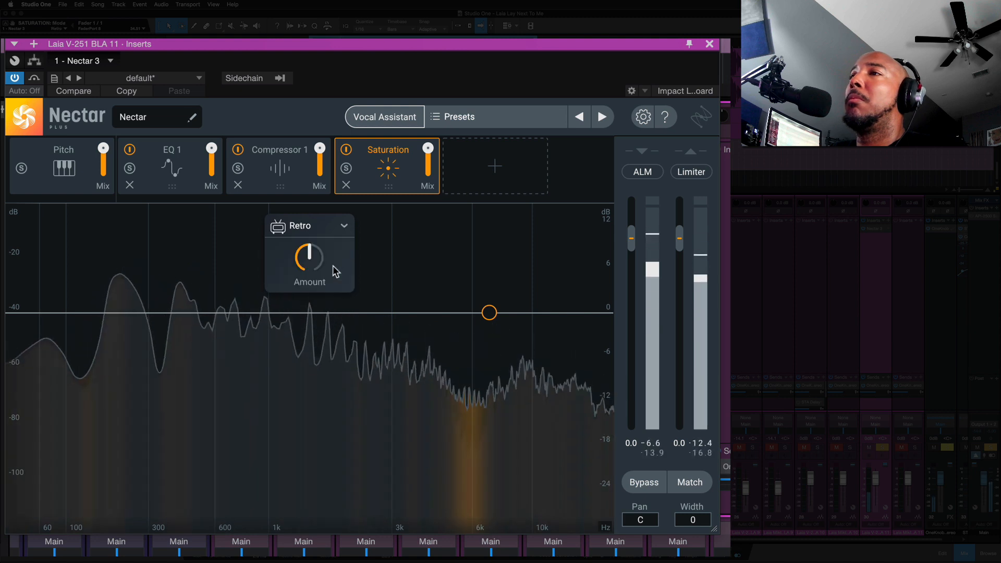
left_click(347, 226)
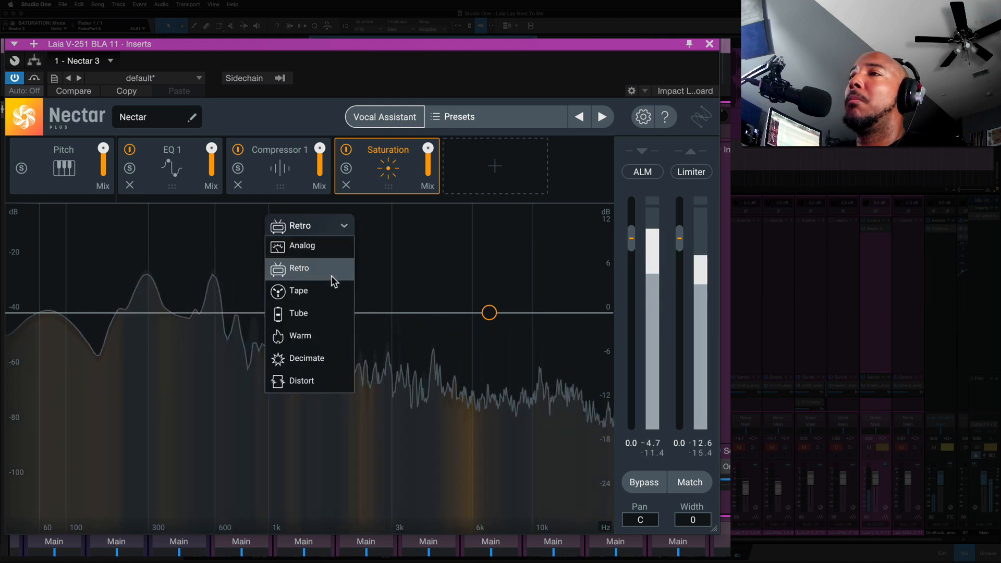
left_click(326, 291)
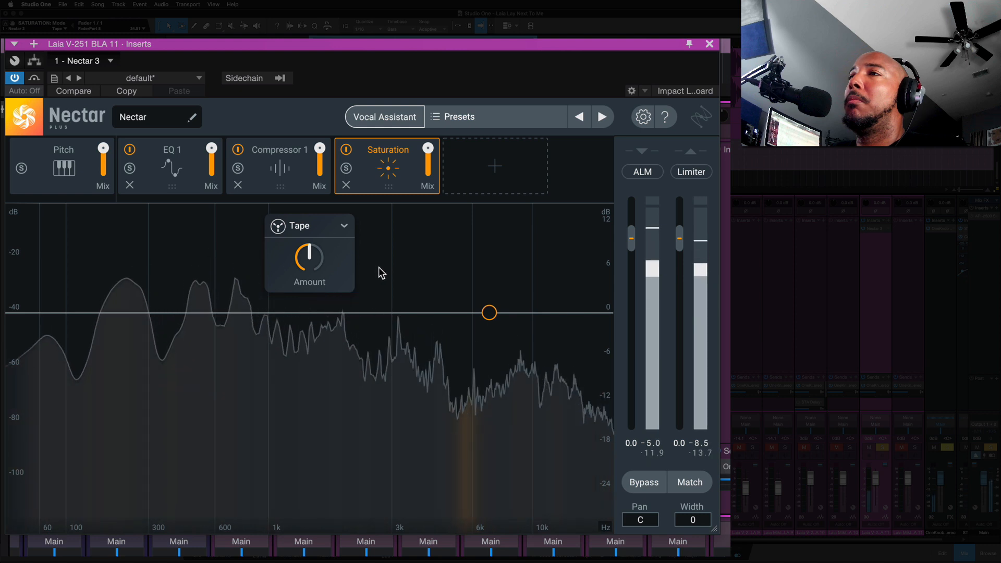
left_click(347, 230)
left_click(325, 312)
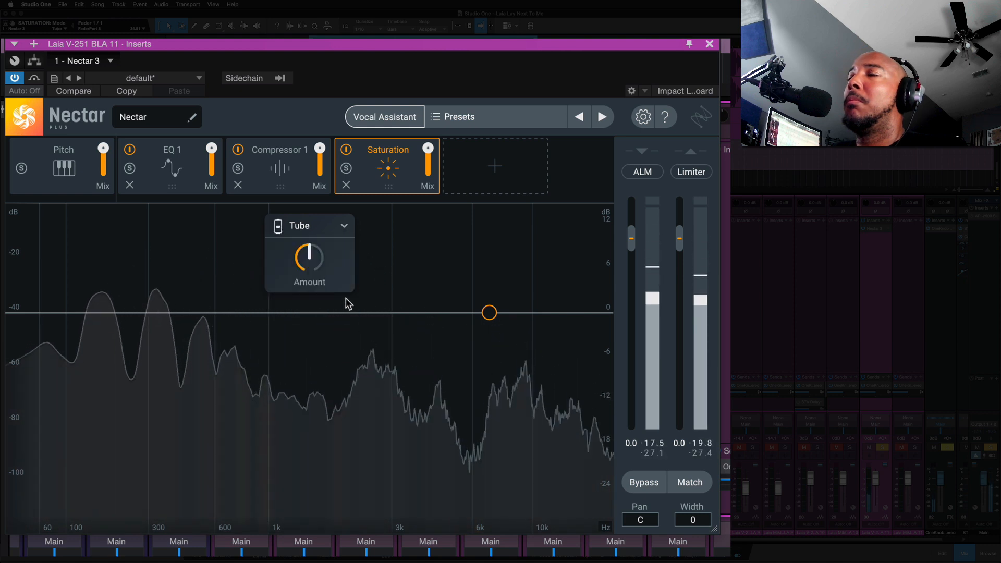
- Set the saturation mode to Warm
left_click(346, 226)
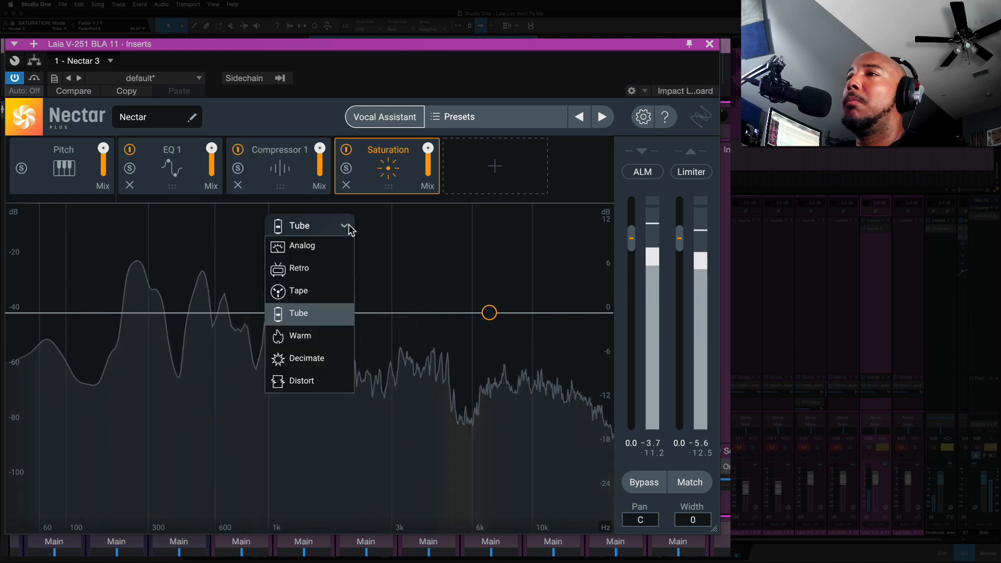
left_click(330, 337)
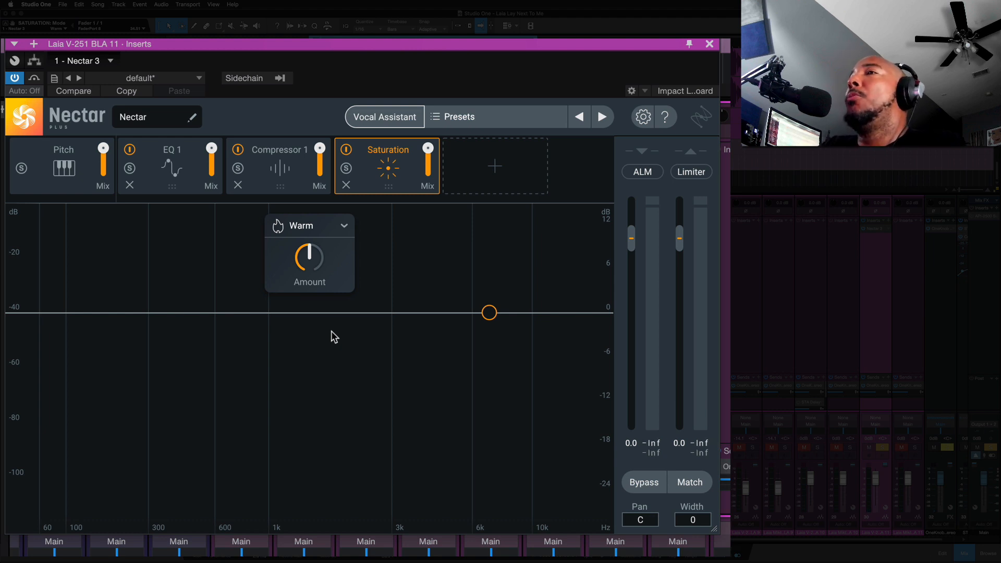
left_click(324, 230)
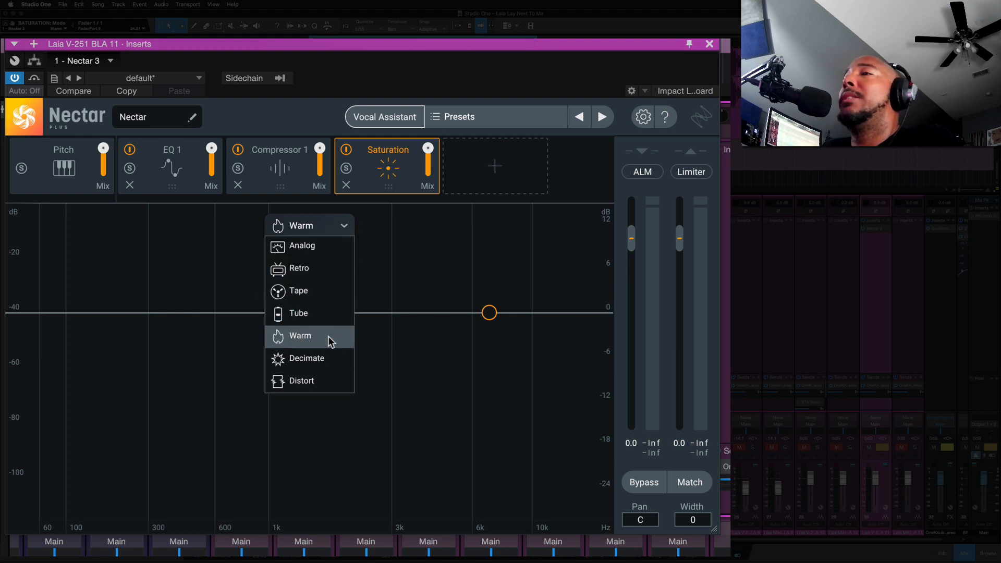
left_click(454, 81)
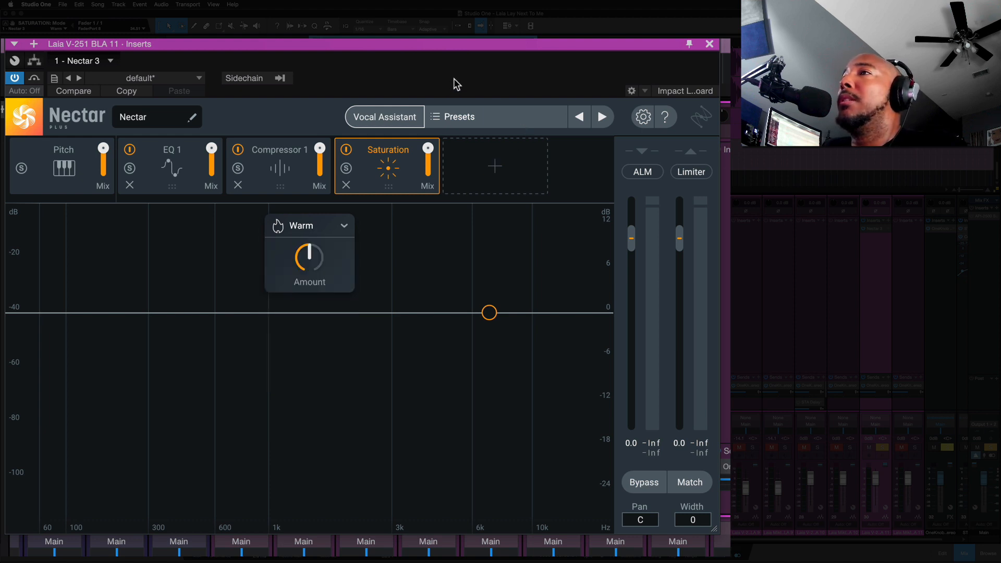
- Open the presets browser, look through the factory preset categories, and close it
left_click(452, 119)
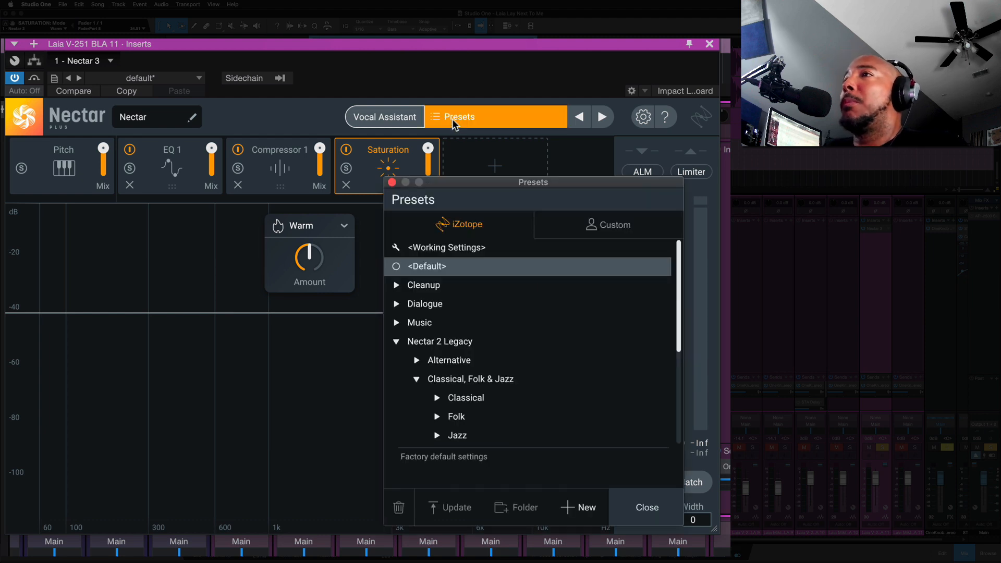
scroll(557, 334, "down", 4)
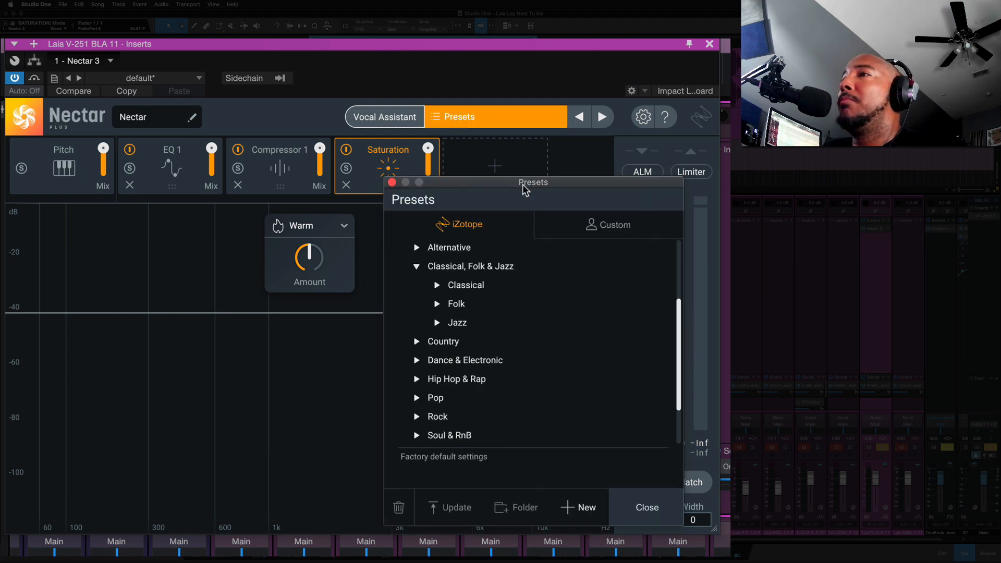
left_click(392, 182)
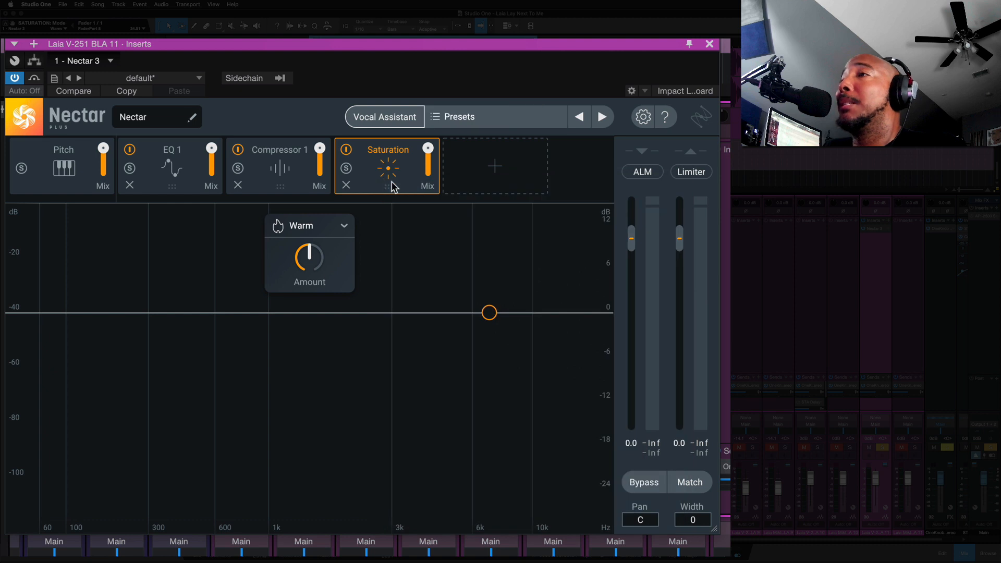